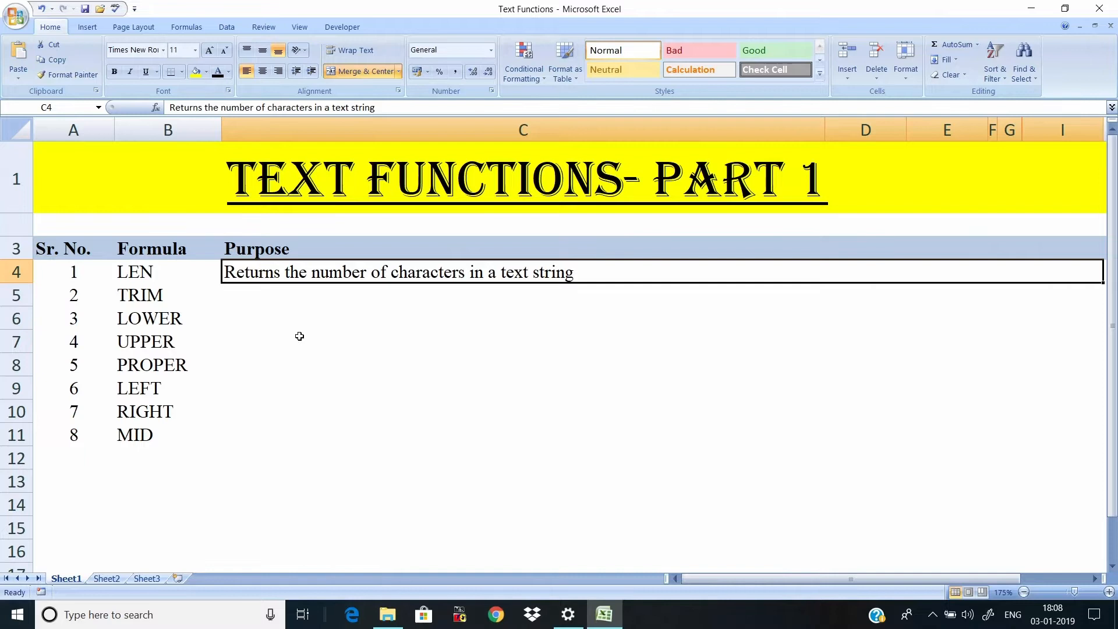
On Sheet2, enter the formula =LEN(B3) in cell C3 to count the characters of the text in B3.
{"action": "left_click", "coordinate": [110, 581]}
{"action": "left_click", "coordinate": [382, 173]}
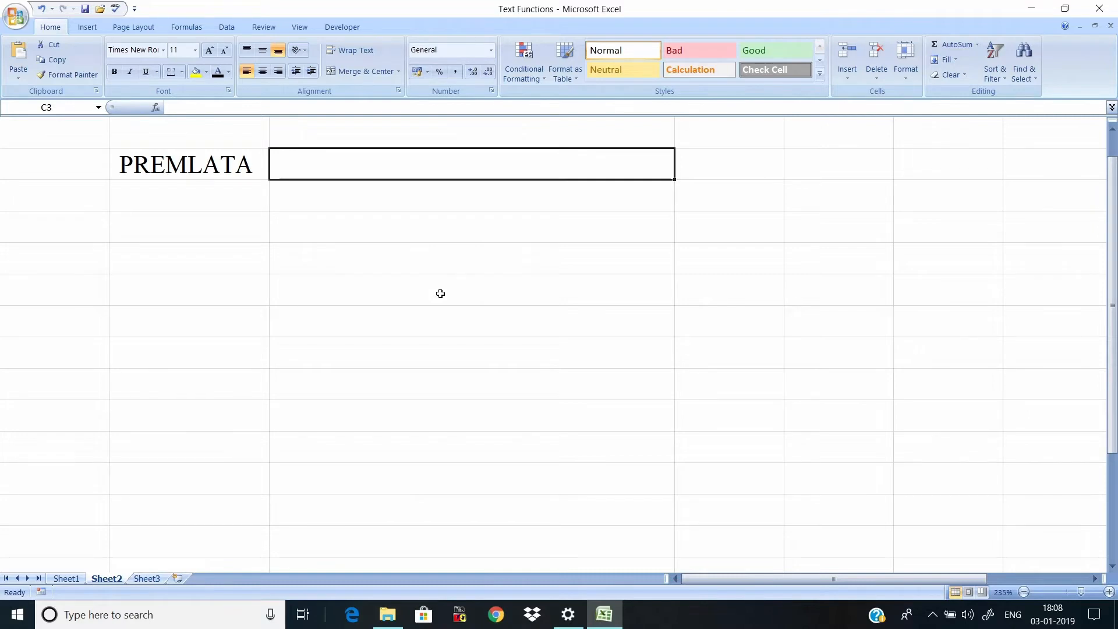
{"action": "type", "text": "="}
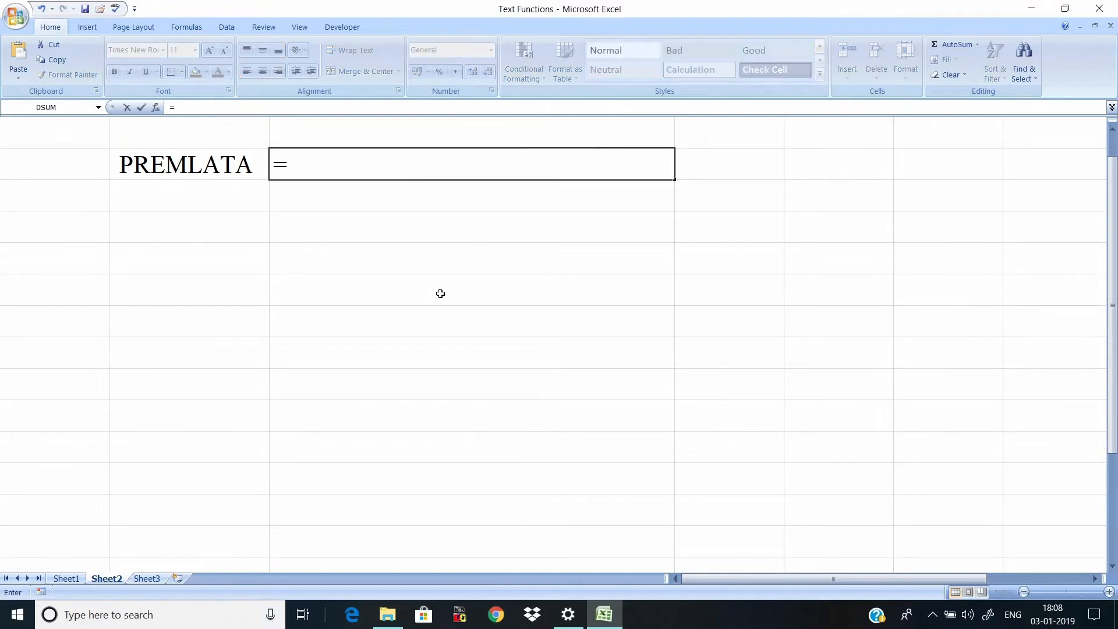
{"action": "type", "text": "len"}
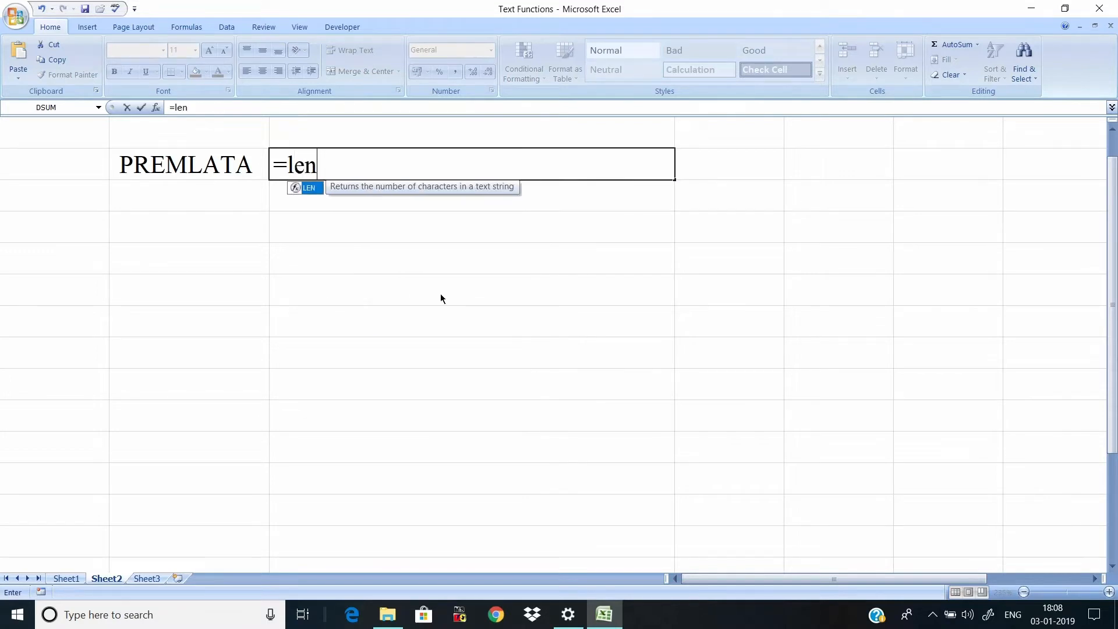
{"action": "key", "text": "Tab"}
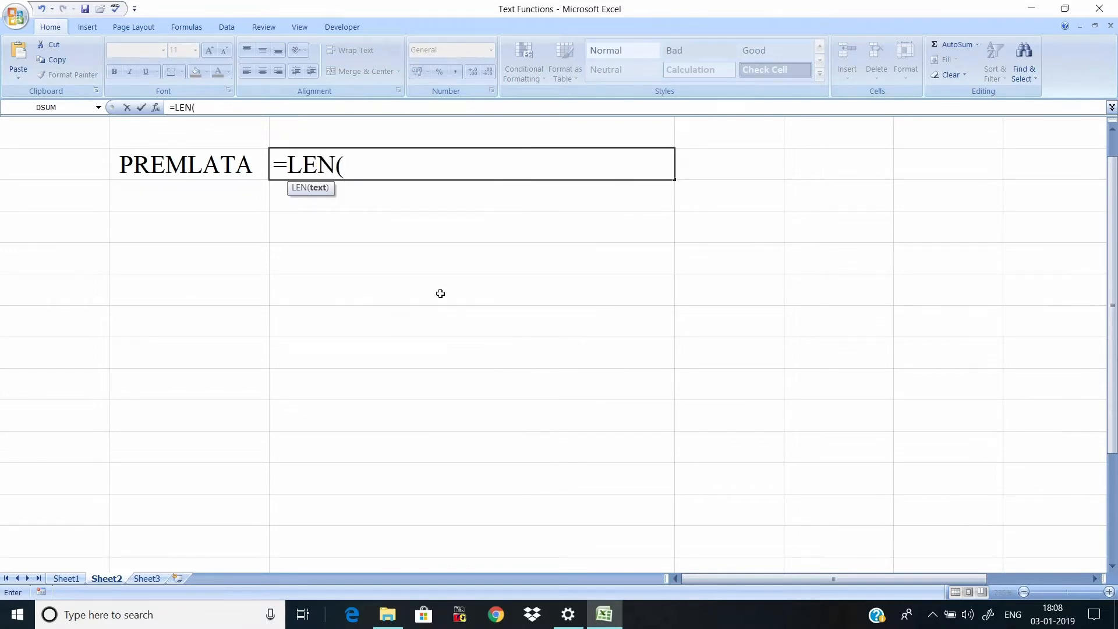
{"action": "left_click", "coordinate": [202, 166]}
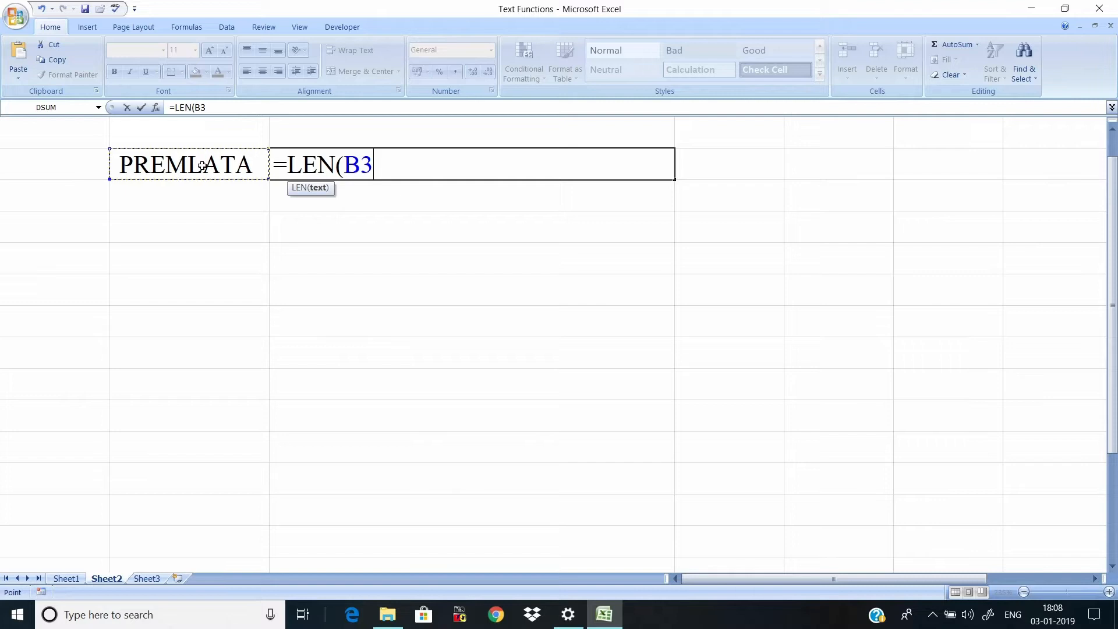
{"action": "type", "text": ")"}
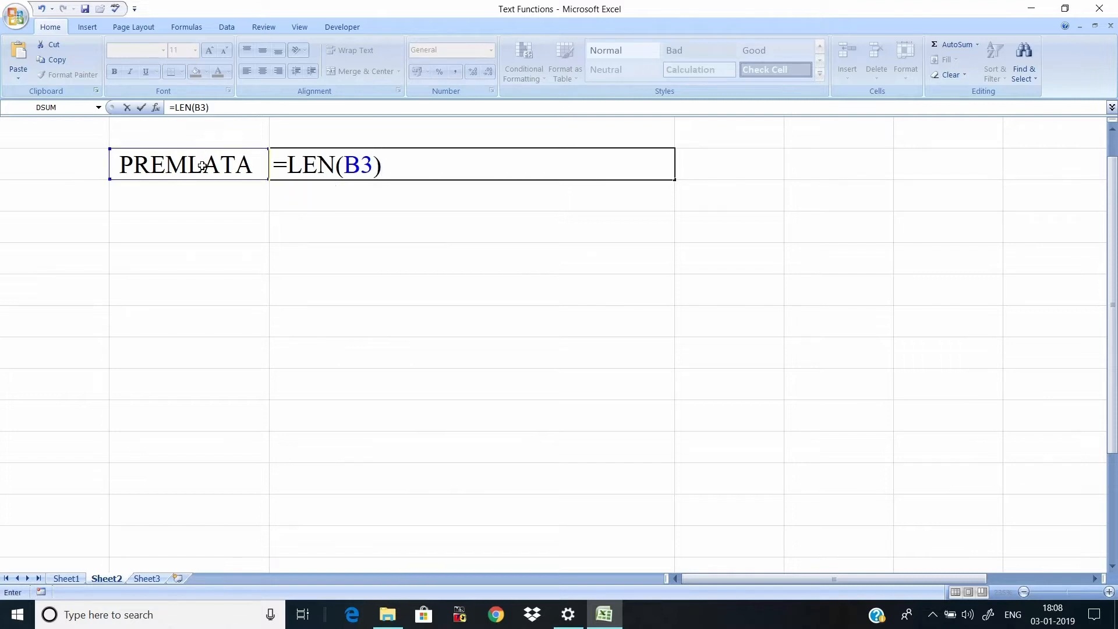
{"action": "key", "text": "Return"}
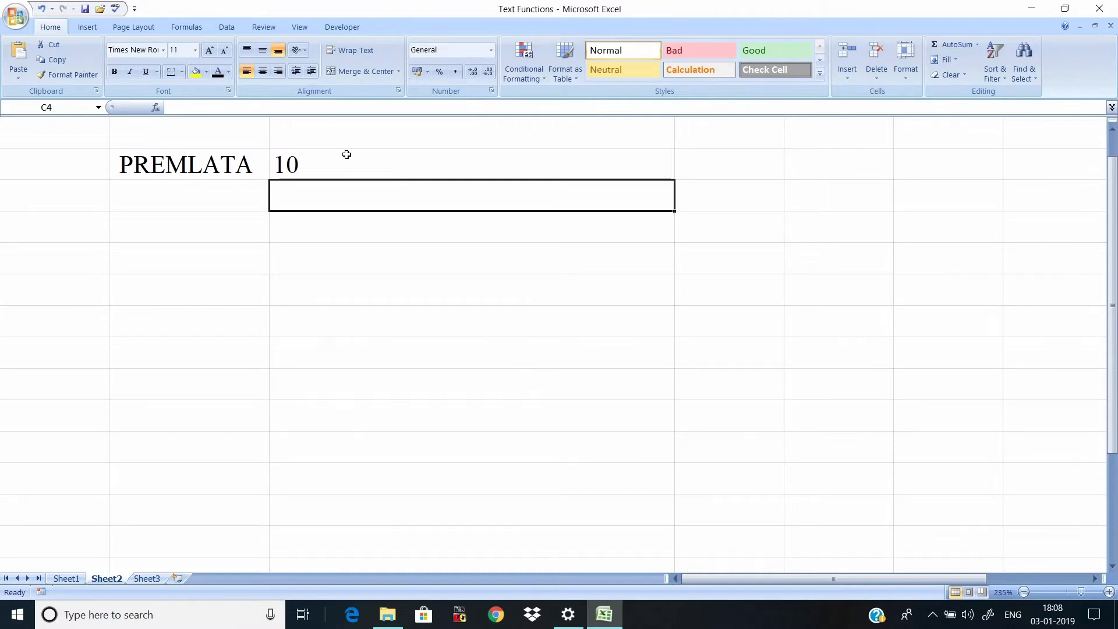
Step through the text in cell B3 character by character, checking for spaces before and after the word.
{"action": "left_click", "coordinate": [199, 167]}
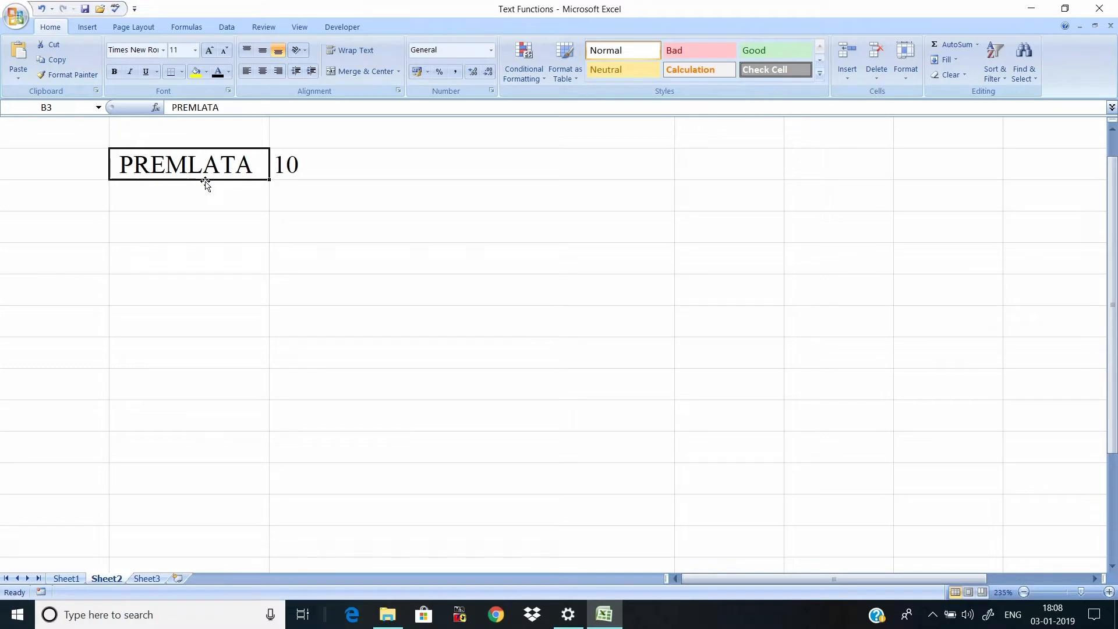
{"action": "key", "text": "F2"}
{"action": "left_click", "coordinate": [116, 164]}
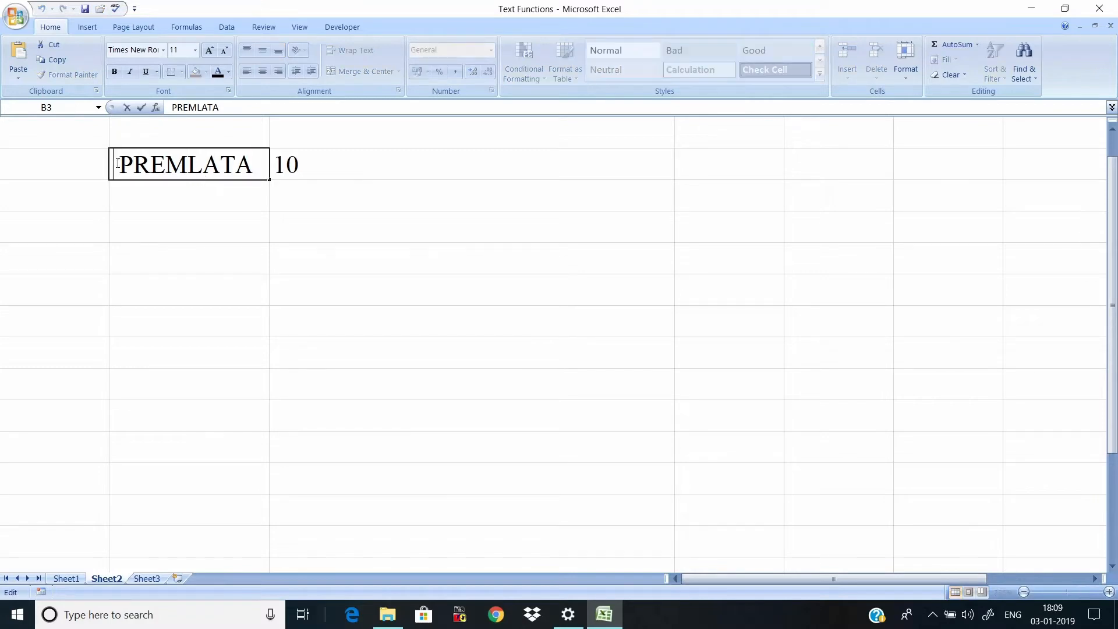
{"action": "key", "text": "Right"}
{"action": "key", "text": "Right"}
{"action": "key", "text": "Right"}
{"action": "key", "text": "Right"}
{"action": "key", "text": "Right"}
{"action": "key", "text": "Right"}
{"action": "key", "text": "Right"}
{"action": "key", "text": "Right"}
{"action": "key", "text": "Right"}
{"action": "key", "text": "Left"}
{"action": "key", "text": "shift+Right"}
{"action": "key", "text": "Return"}
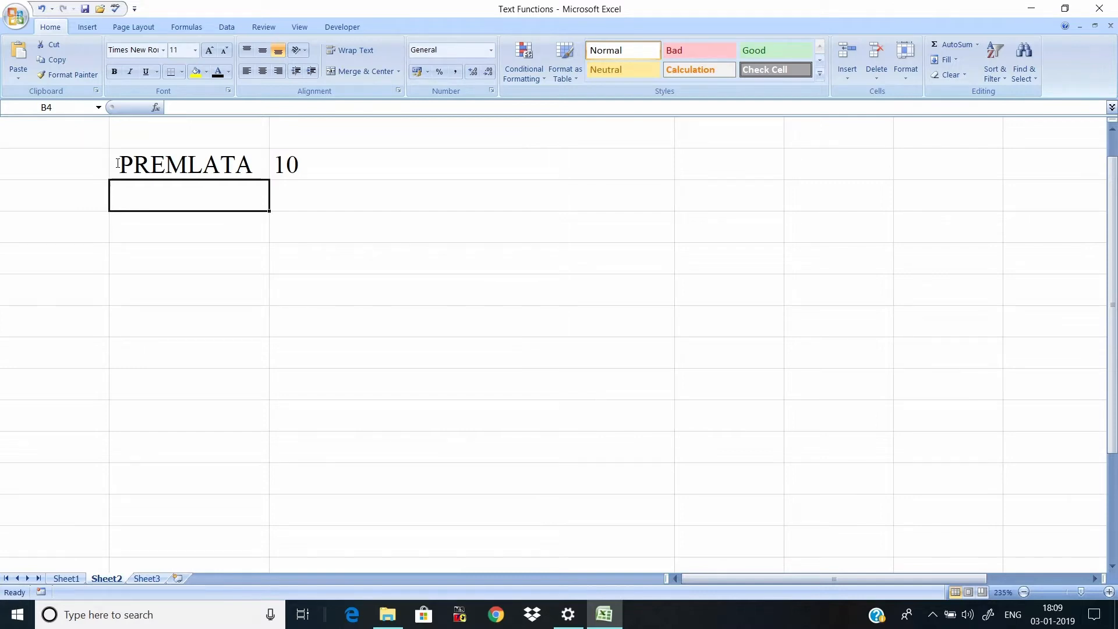
{"action": "left_click", "coordinate": [118, 163]}
{"action": "key", "text": "Down"}
Apply the black font colour to the hidden TRIM purpose description in cell C5 of Sheet1.
{"action": "left_click", "coordinate": [73, 578]}
{"action": "key", "text": "Down"}
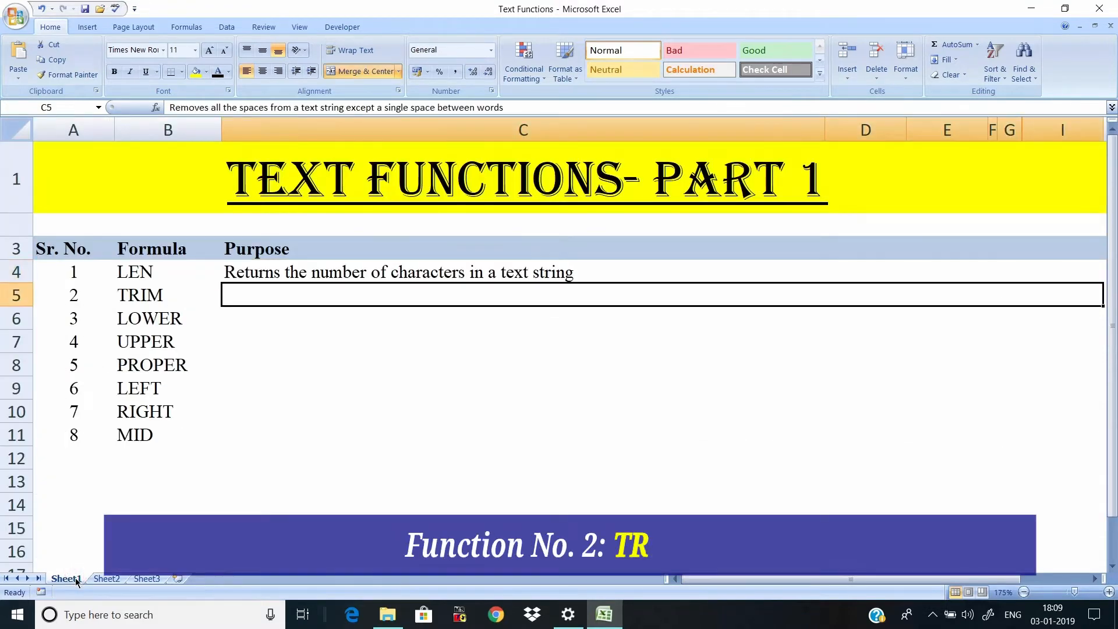
{"action": "left_click", "coordinate": [217, 72]}
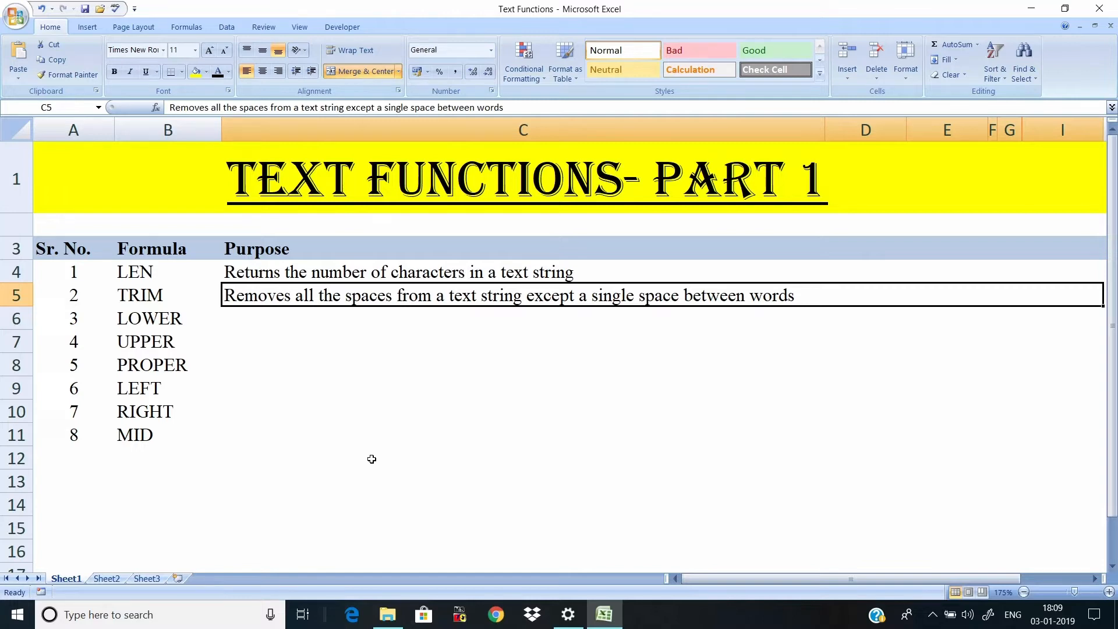
On Sheet2, enter the formula =TRIM(B3) in cell B4 to strip the extra spaces from the text in B3.
{"action": "left_click", "coordinate": [98, 578]}
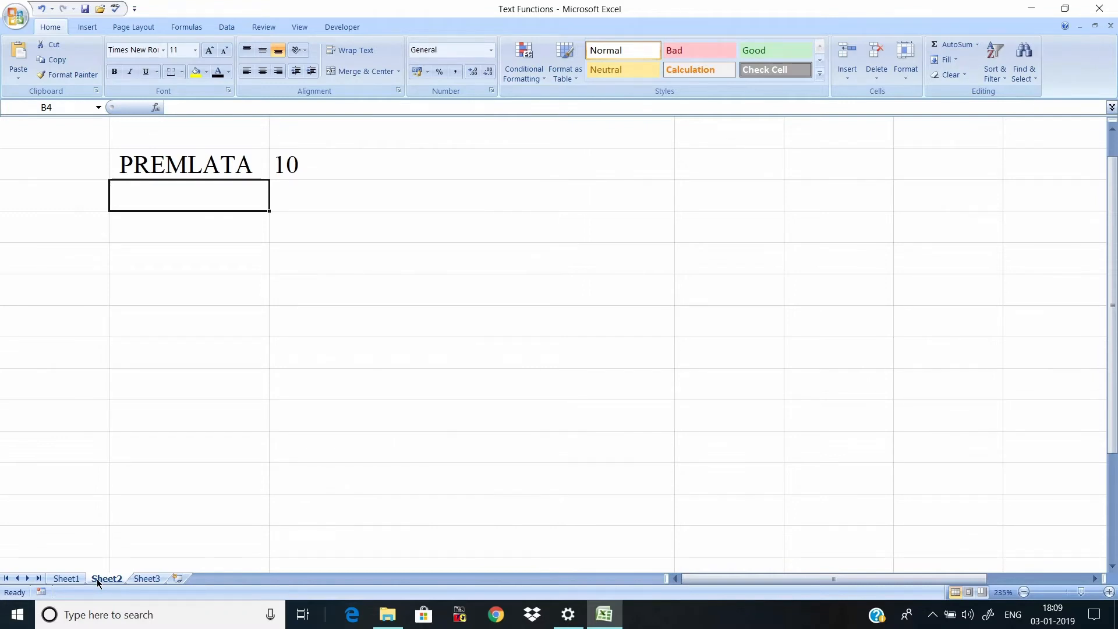
{"action": "type", "text": "=trim"}
{"action": "key", "text": "Tab"}
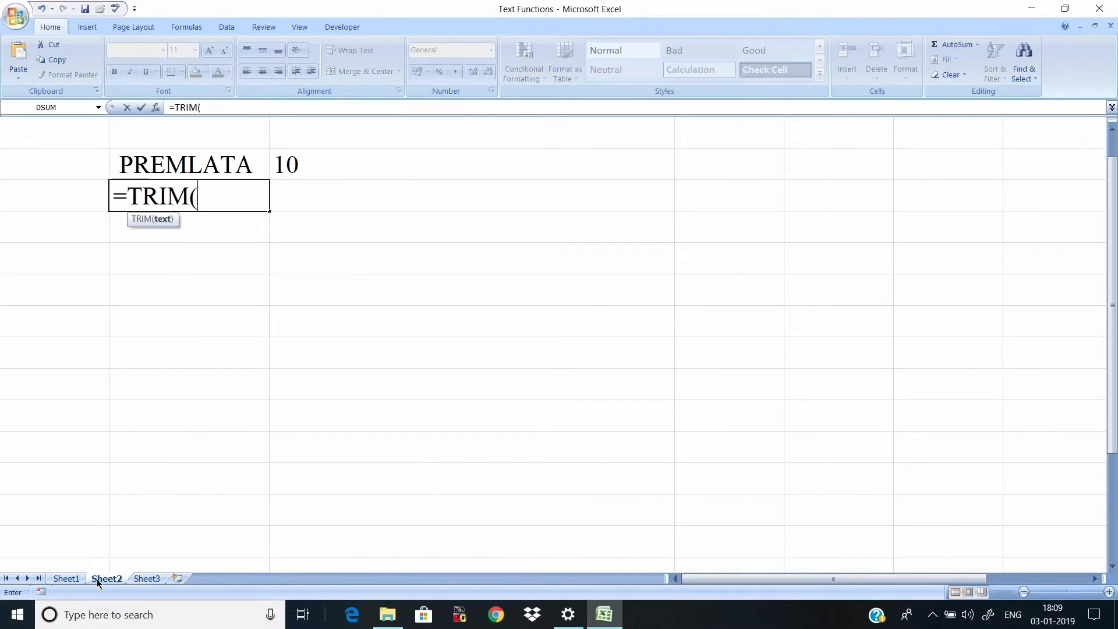
{"action": "key", "text": "Right"}
{"action": "key", "text": "Left"}
{"action": "key", "text": "Up"}
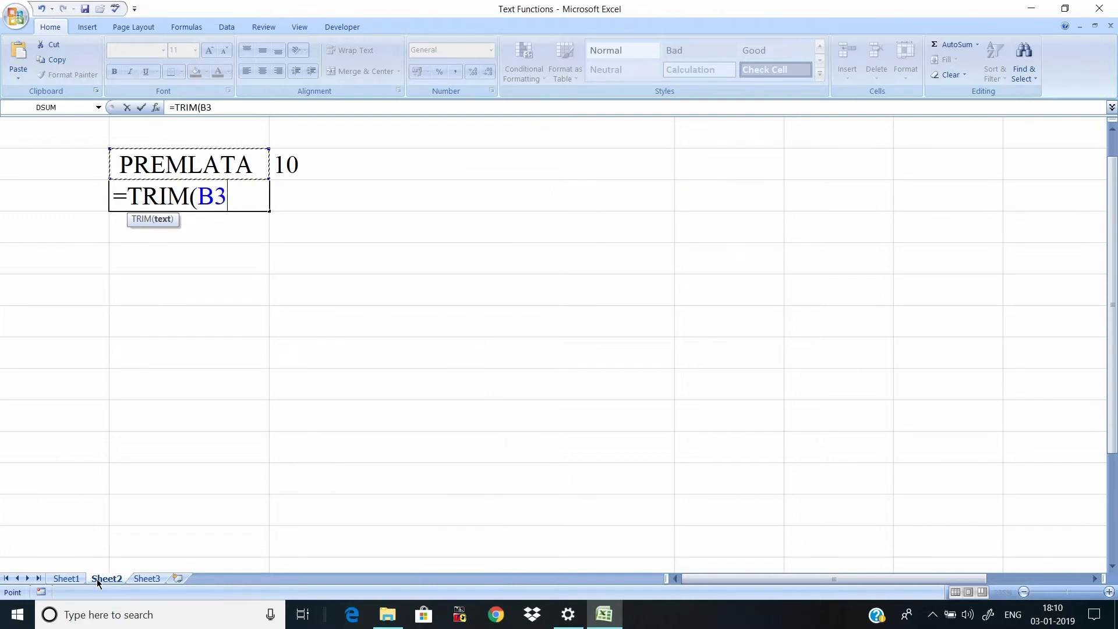
{"action": "type", "text": ")"}
{"action": "key", "text": "Return"}
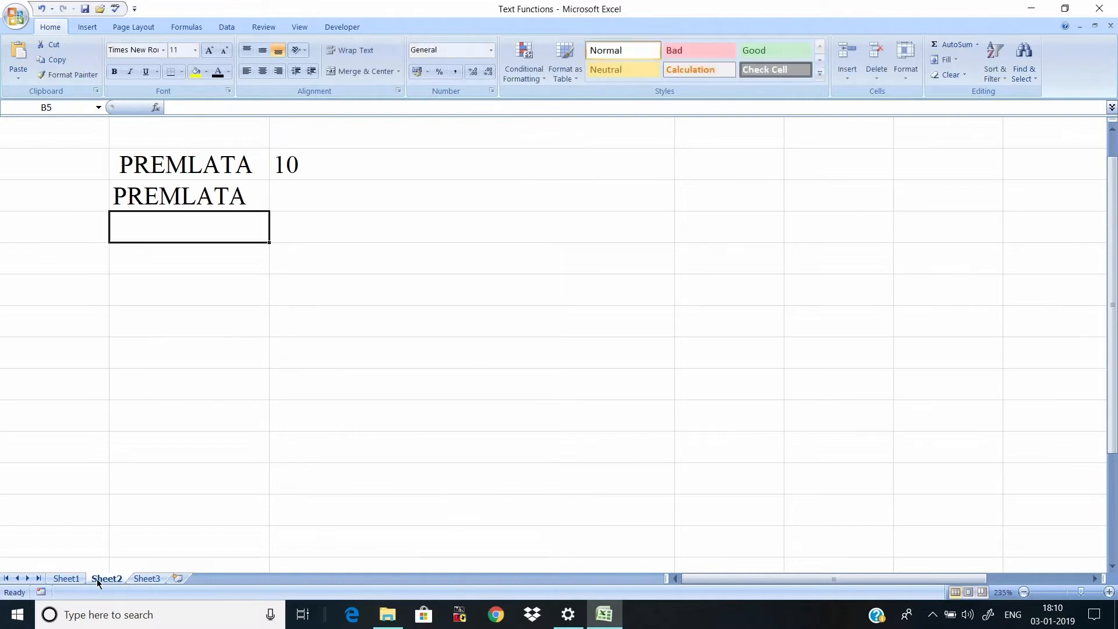
Fill the LEN formula from C3 down into C4 to count the characters of the trimmed text.
{"action": "key", "text": "Up"}
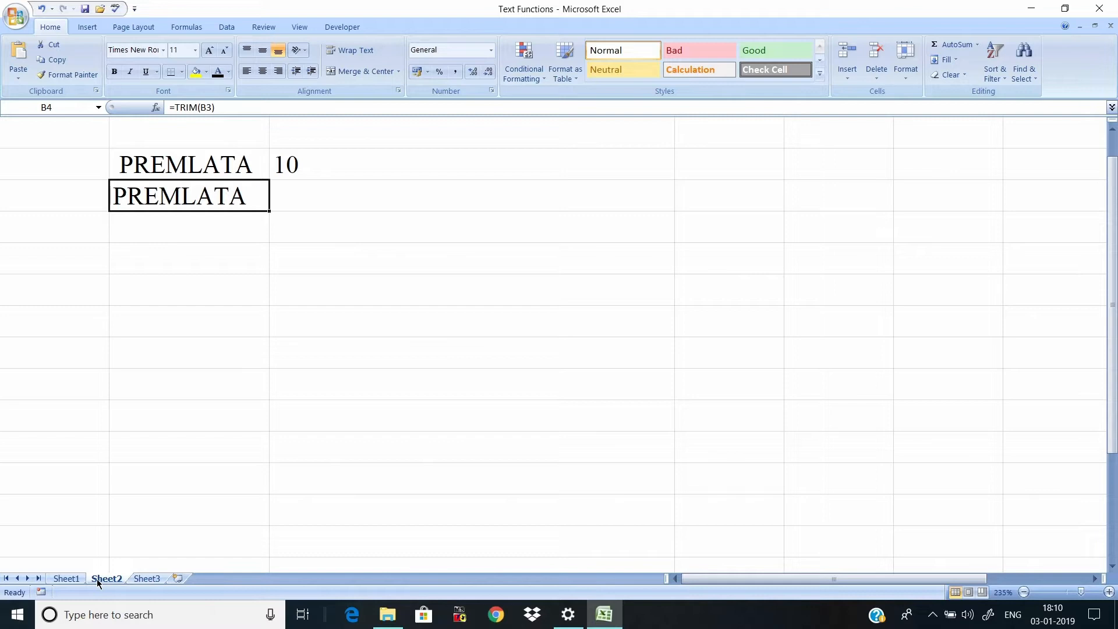
{"action": "key", "text": "Right"}
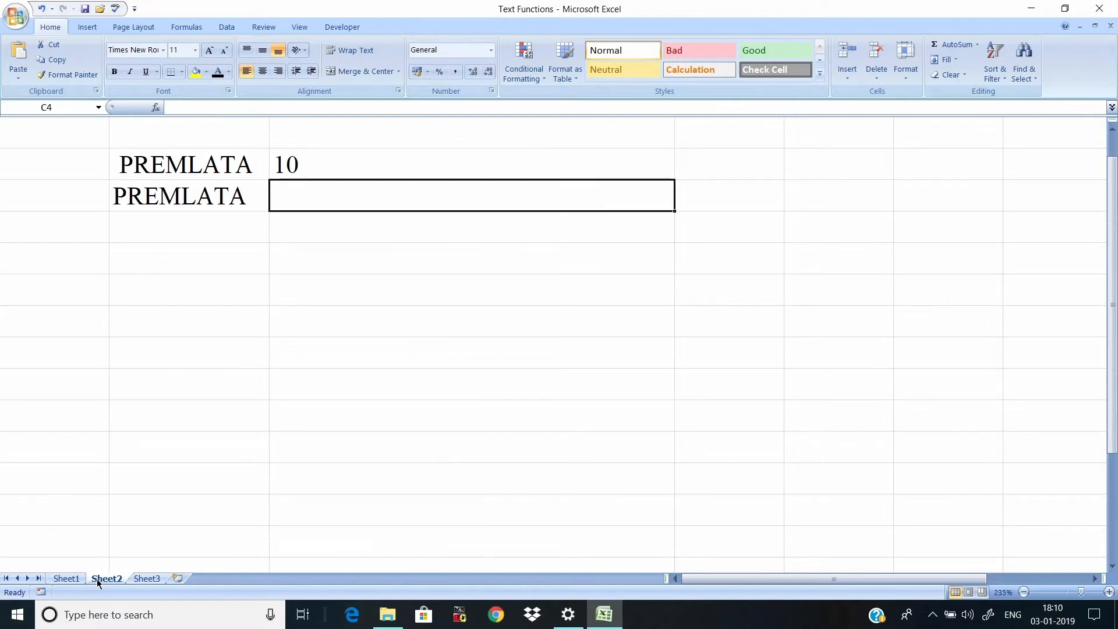
{"action": "key", "text": "ctrl+d"}
{"action": "key", "text": "Up"}
{"action": "key", "text": "Down"}
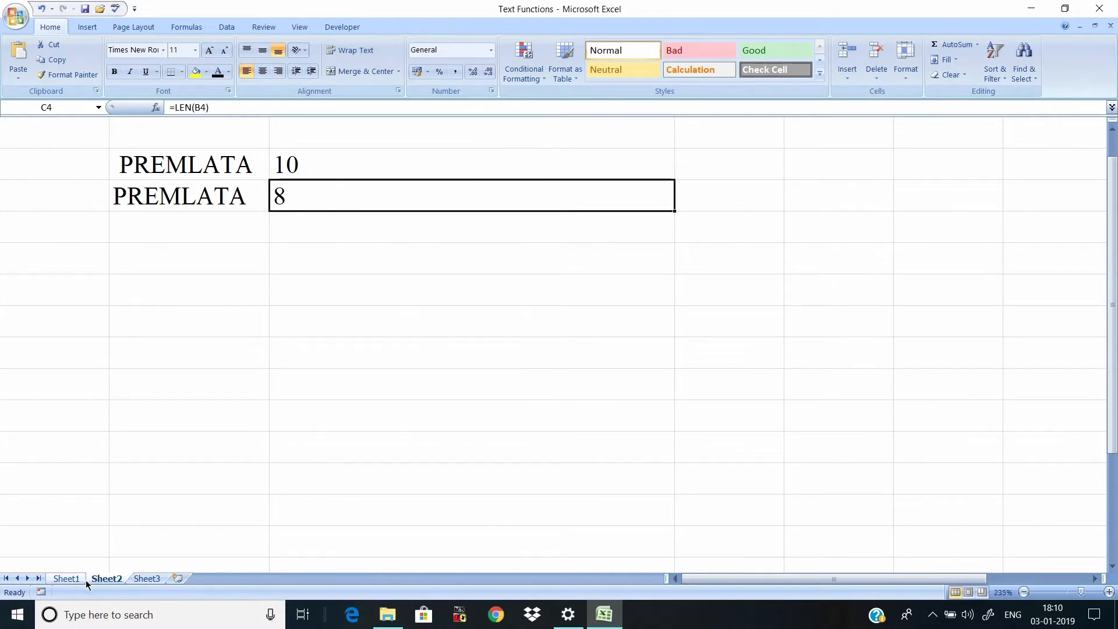
Apply the black font colour to the hidden LOWER purpose description in cell C6 of Sheet1.
{"action": "left_click", "coordinate": [62, 582]}
{"action": "key", "text": "Down"}
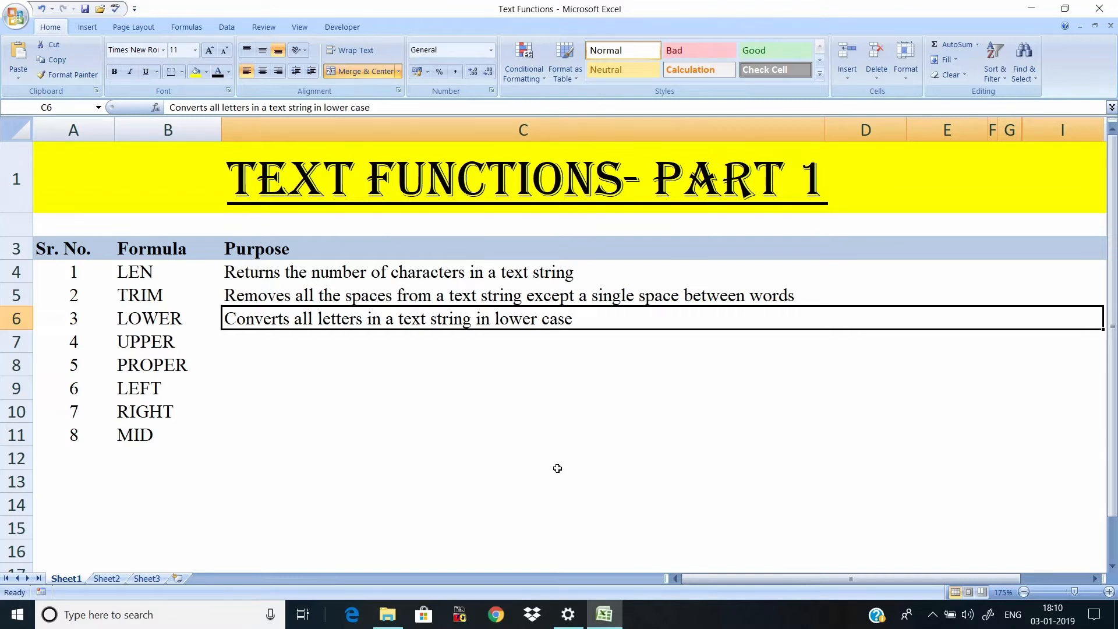
On Sheet2, enter the formula =LOWER(B4) in cell B5 to convert the trimmed text to lower case.
{"action": "left_click", "coordinate": [105, 578]}
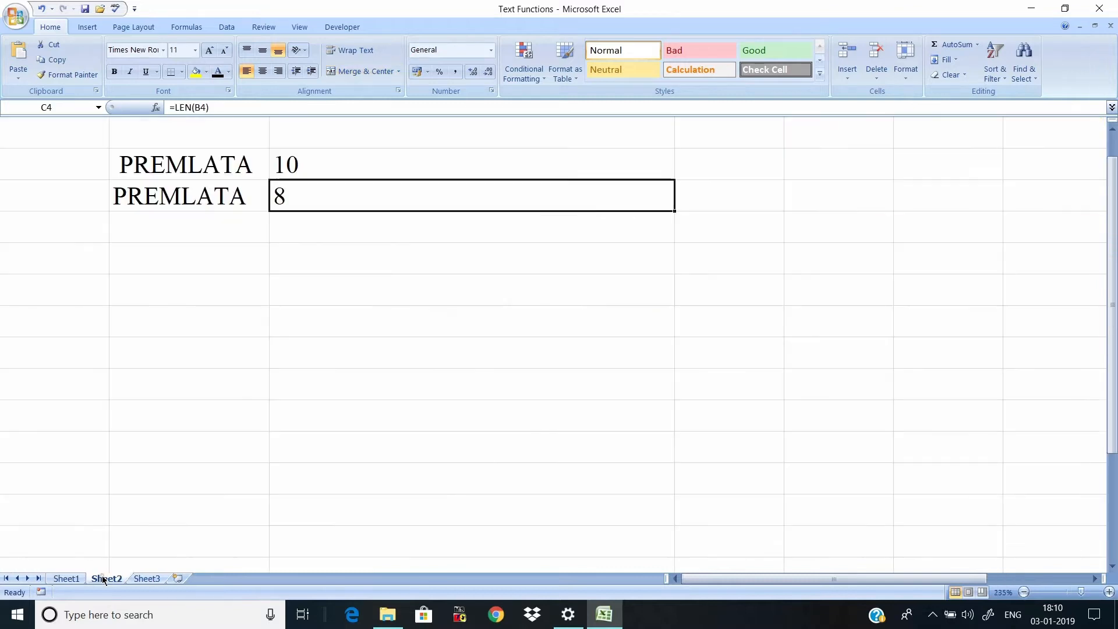
{"action": "key", "text": "Left"}
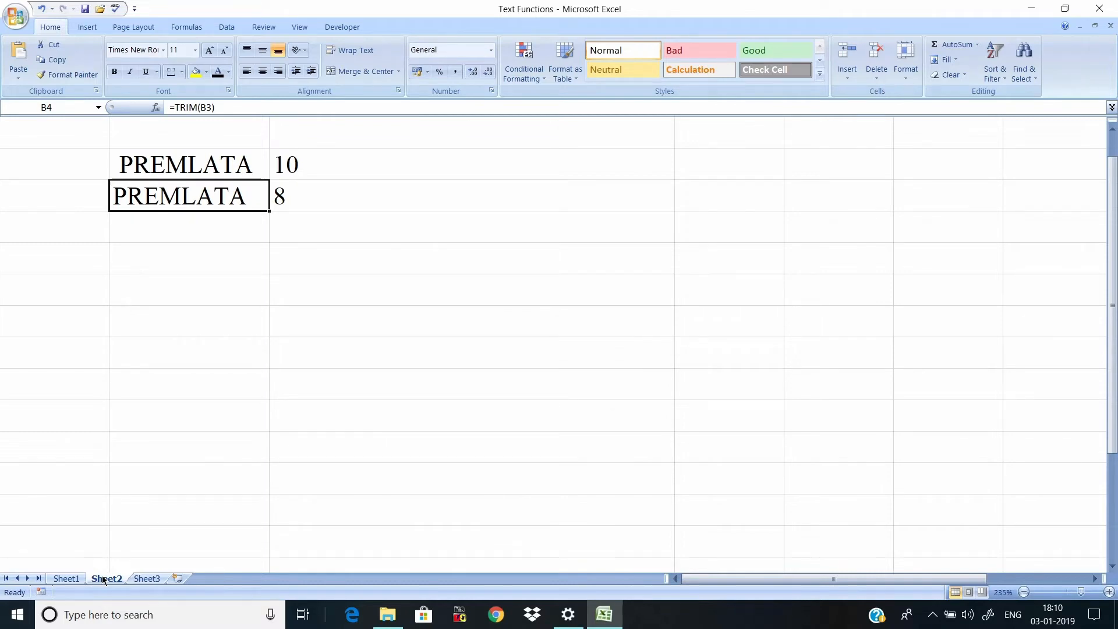
{"action": "key", "text": "Down"}
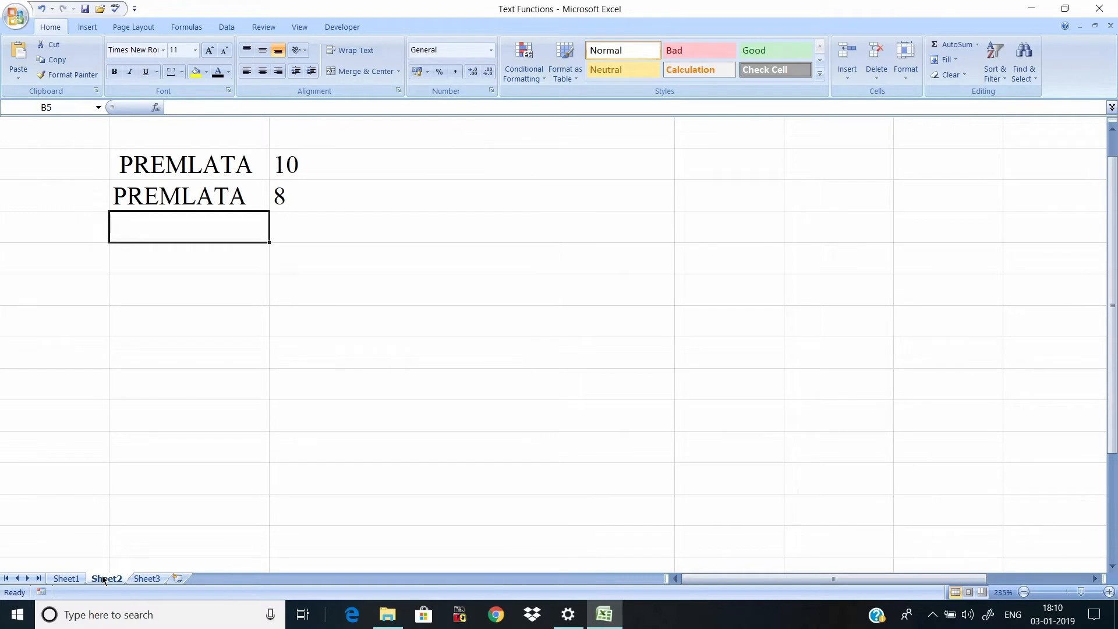
{"action": "type", "text": "=lower"}
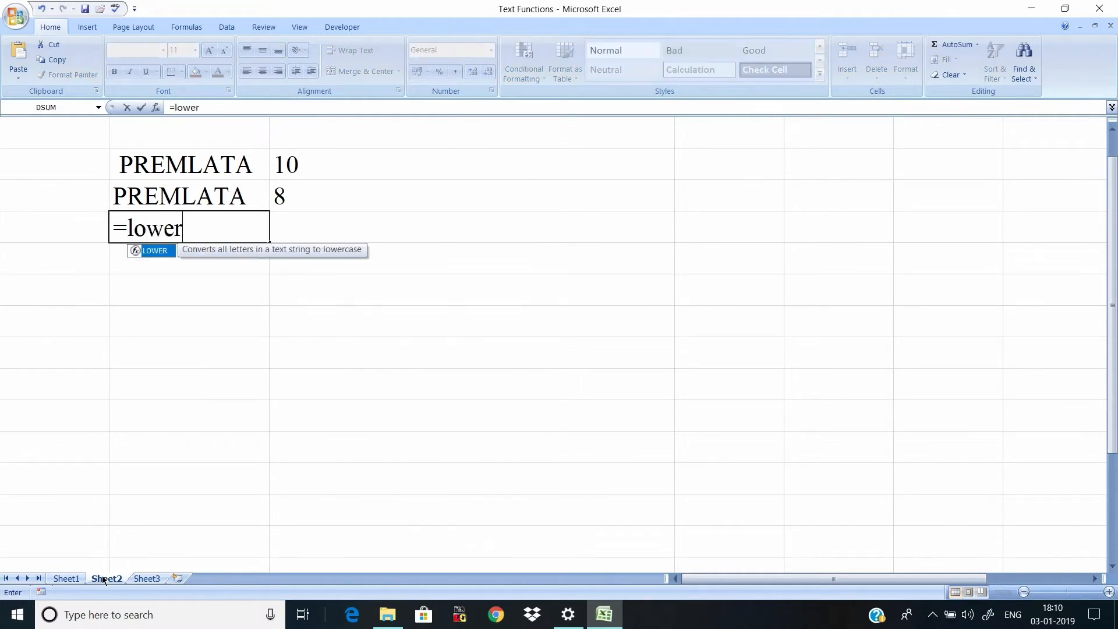
{"action": "key", "text": "Tab"}
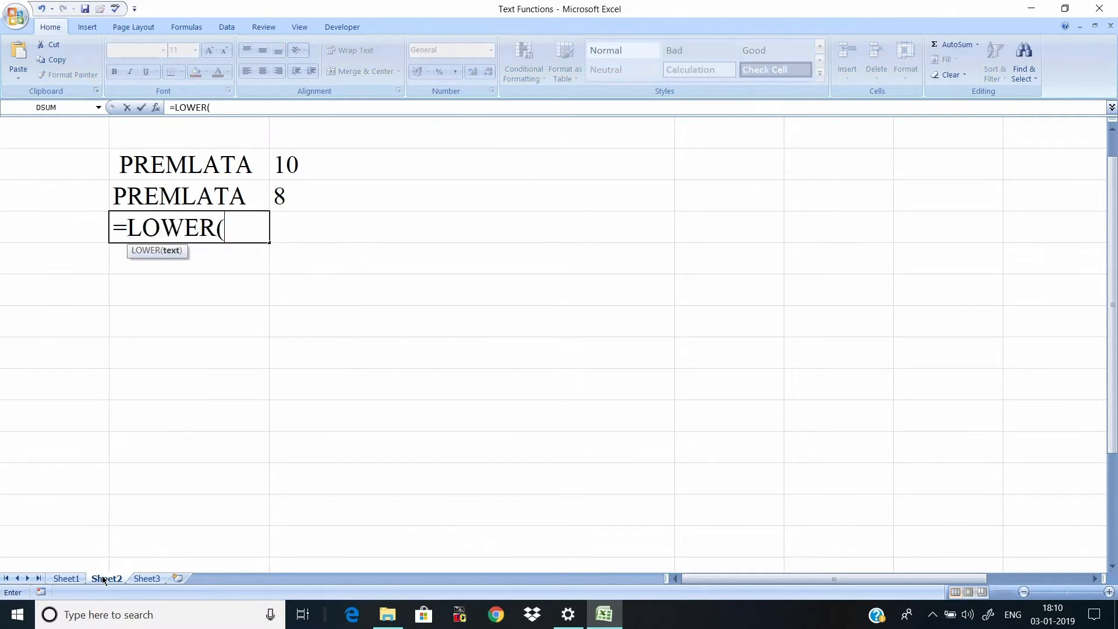
{"action": "key", "text": "Up"}
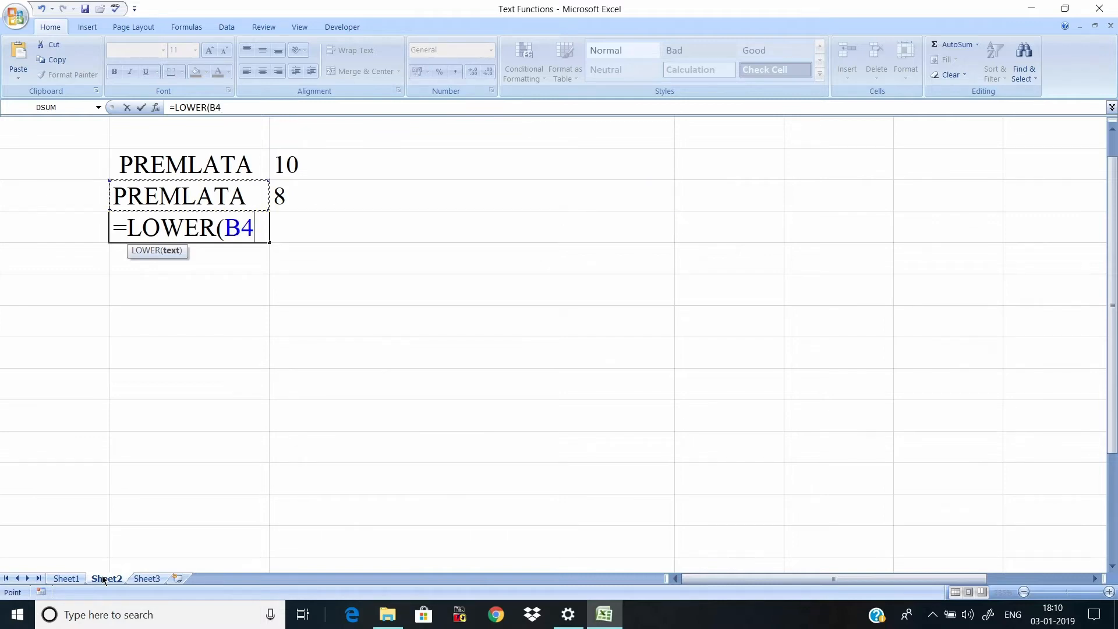
{"action": "type", "text": ")"}
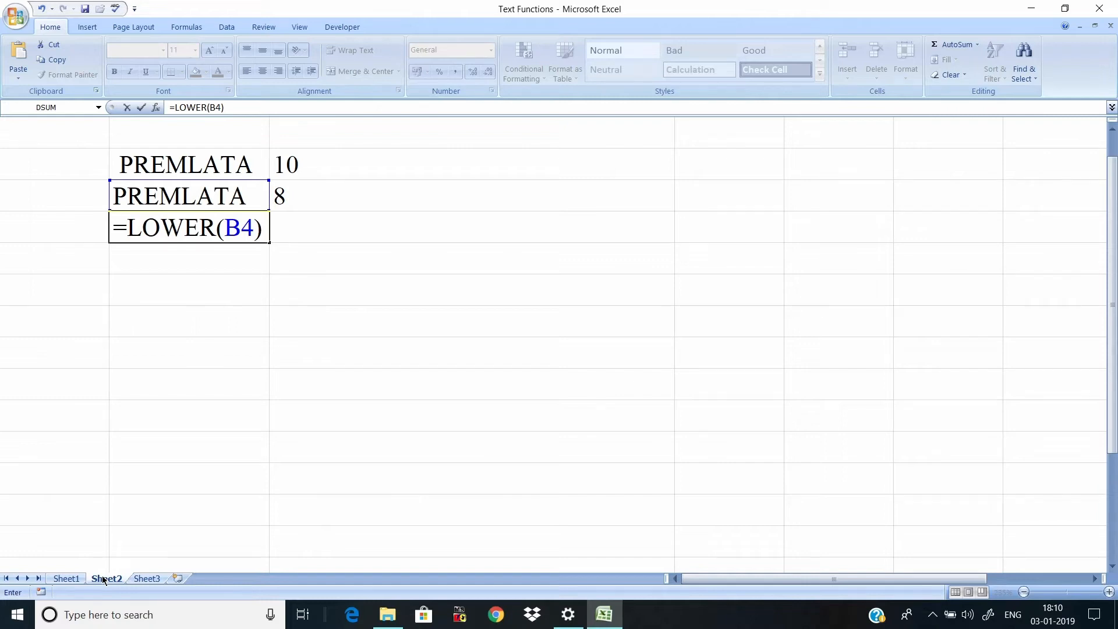
{"action": "key", "text": "Return"}
{"action": "key", "text": "Up"}
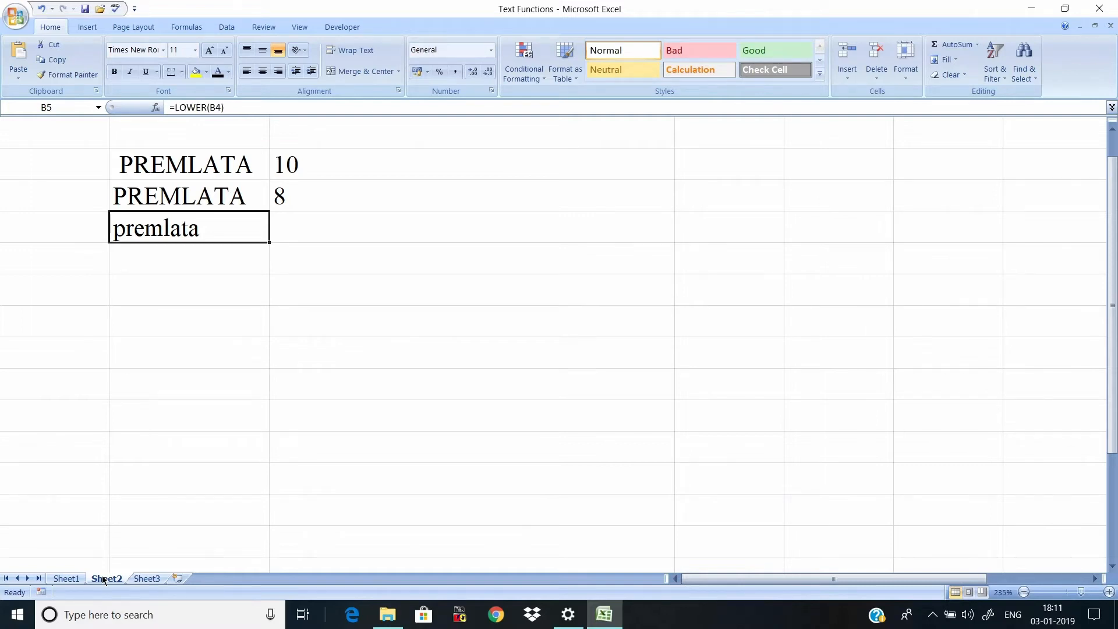
{"action": "key", "text": "Right"}
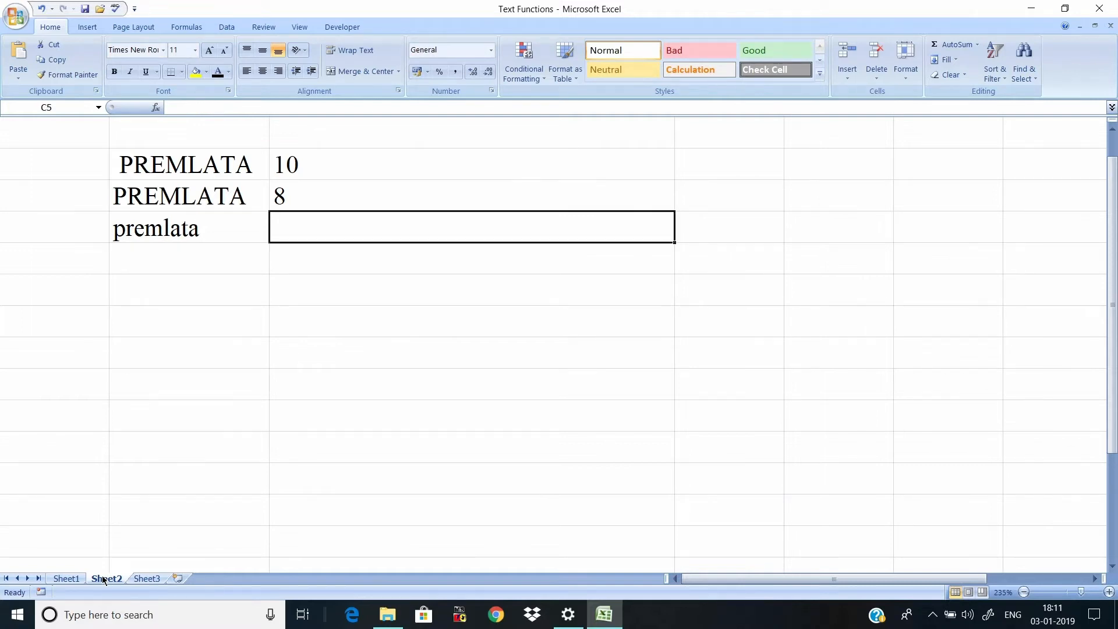
Apply the black font colour to the hidden UPPER purpose description in cell C7 of Sheet1.
{"action": "left_click", "coordinate": [67, 579]}
{"action": "key", "text": "Down"}
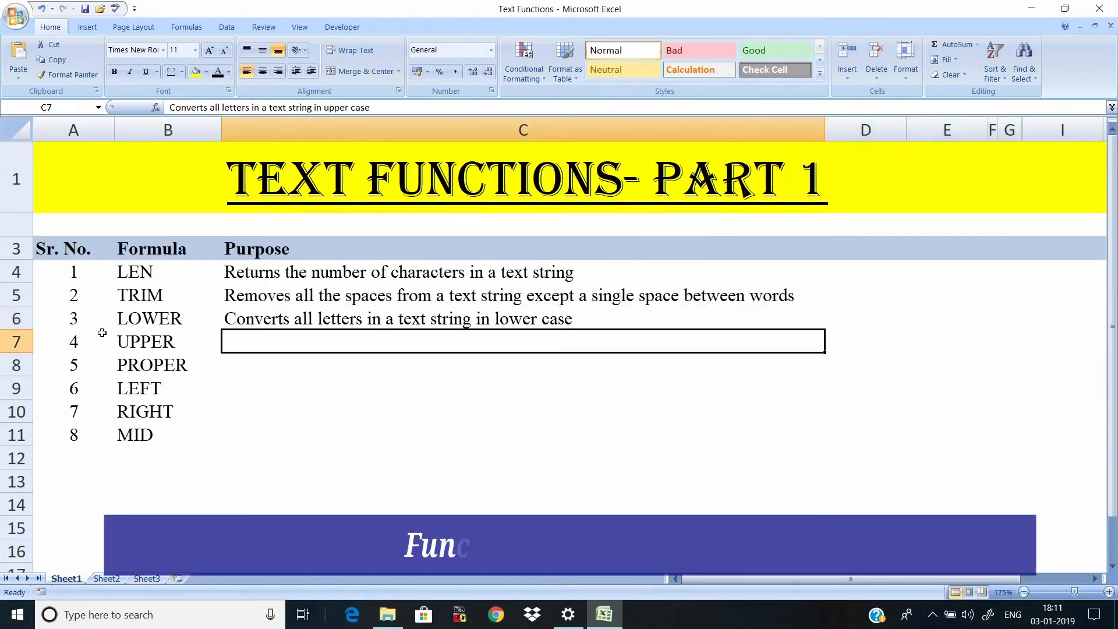
{"action": "left_click", "coordinate": [217, 71]}
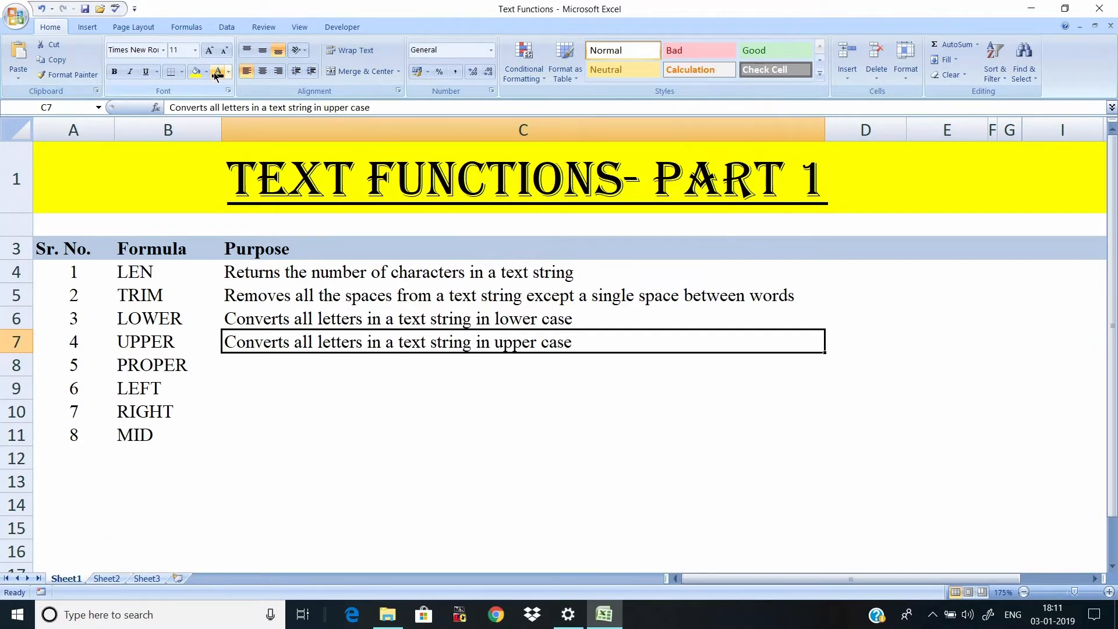
On Sheet2, enter the formula =UPPER(B5) in cell C5 to convert the lower-case text to upper case.
{"action": "left_click", "coordinate": [108, 578]}
{"action": "type", "text": "="}
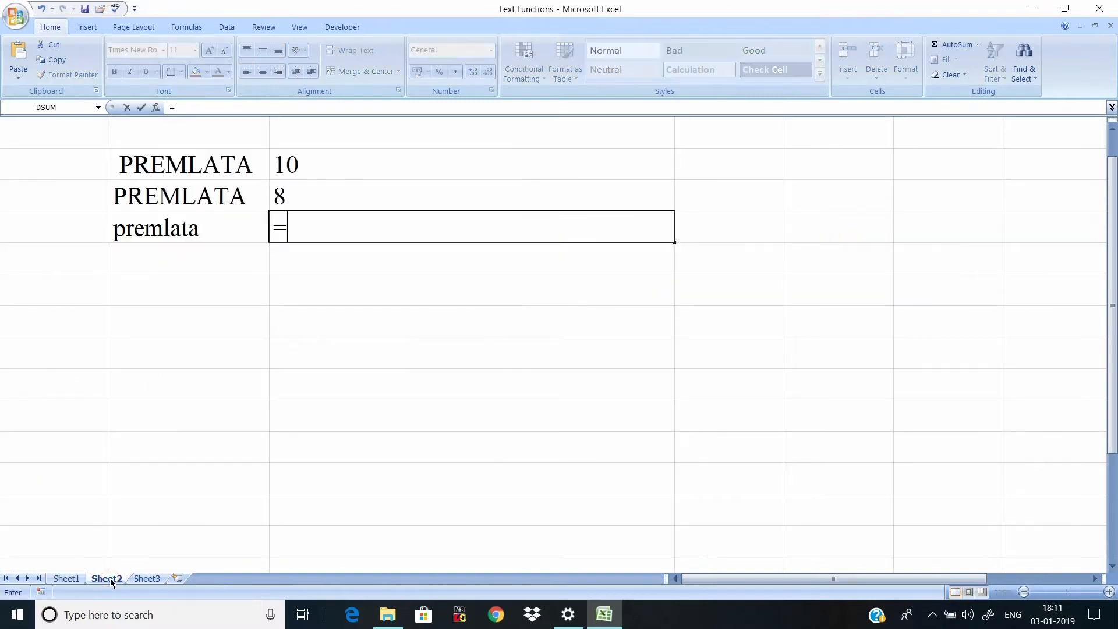
{"action": "type", "text": "upper"}
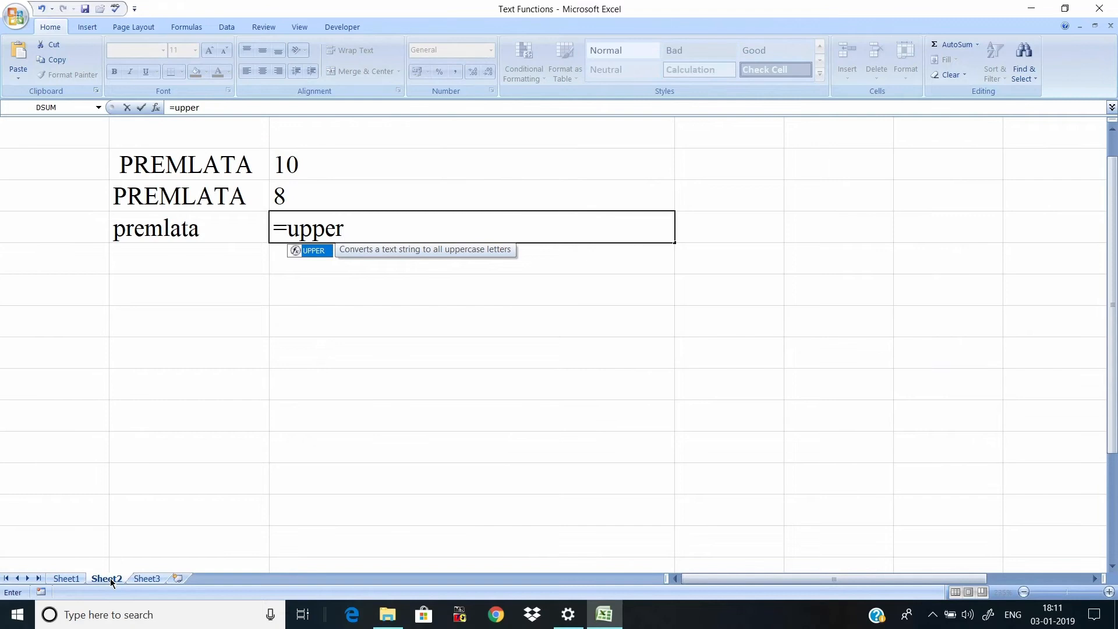
{"action": "key", "text": "Tab"}
{"action": "key", "text": "Left"}
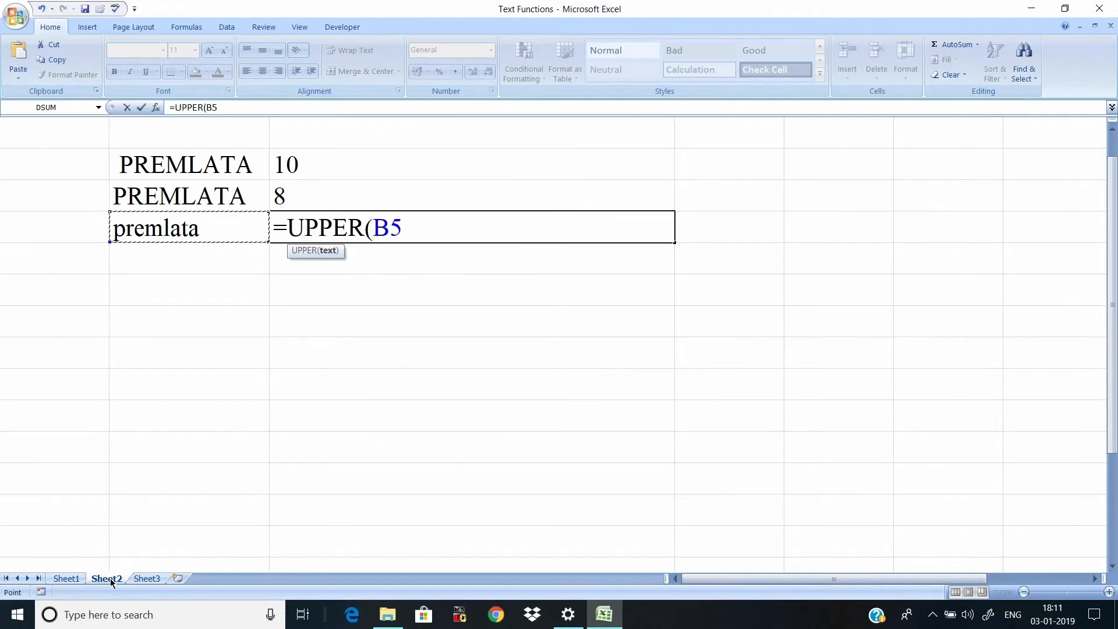
{"action": "type", "text": ")"}
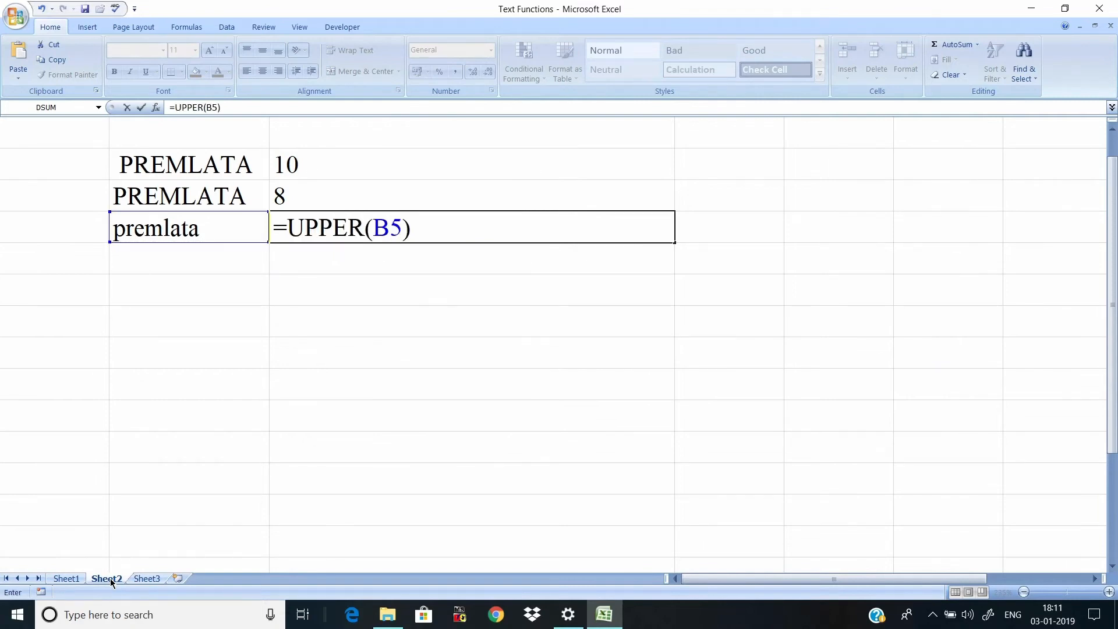
{"action": "key", "text": "Return"}
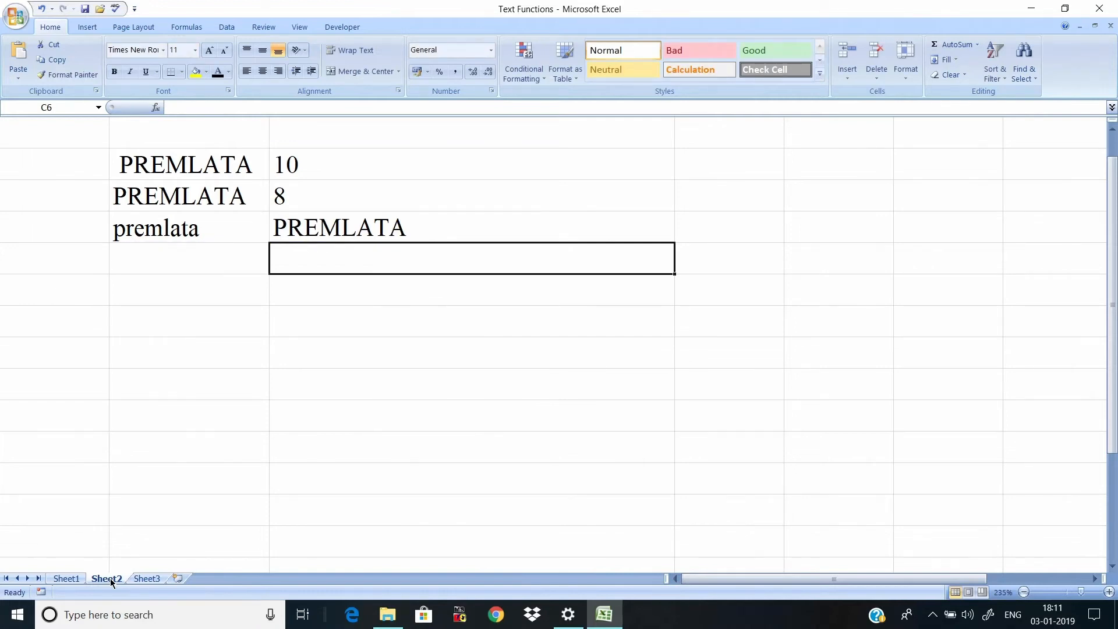
Apply the black font colour to the hidden PROPER purpose description in cell C8 of Sheet1.
{"action": "left_click", "coordinate": [70, 579]}
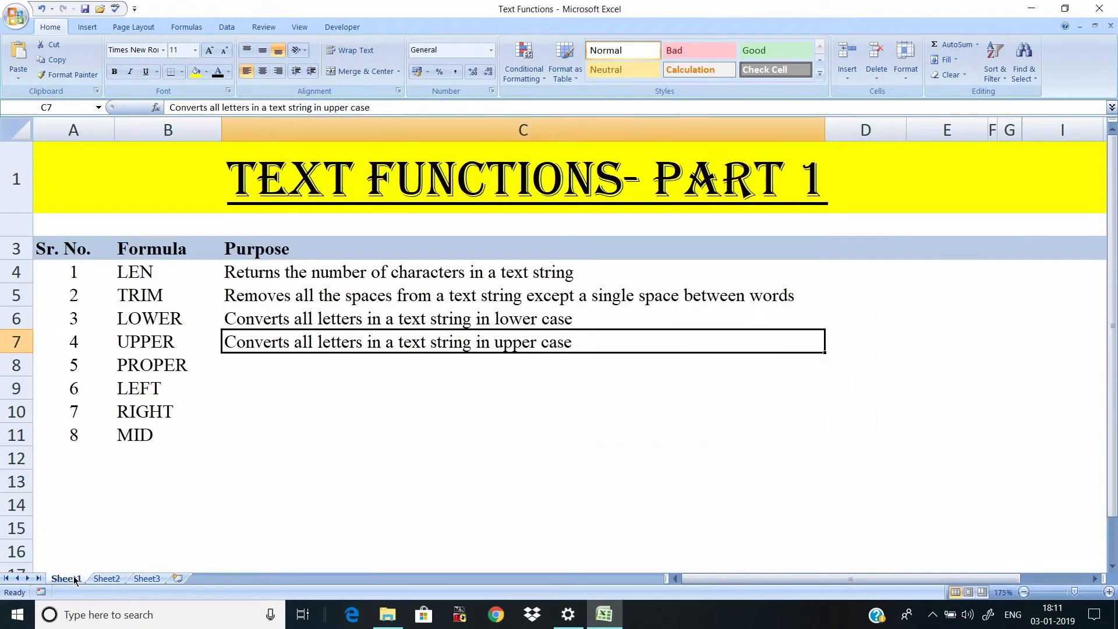
{"action": "key", "text": "Down"}
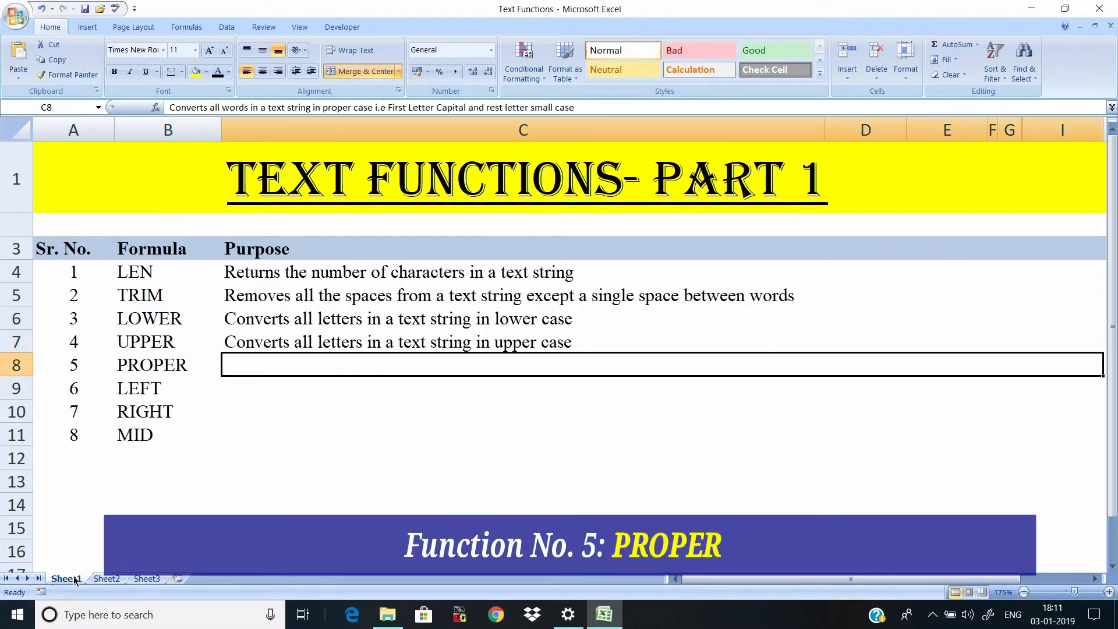
{"action": "left_click", "coordinate": [220, 71]}
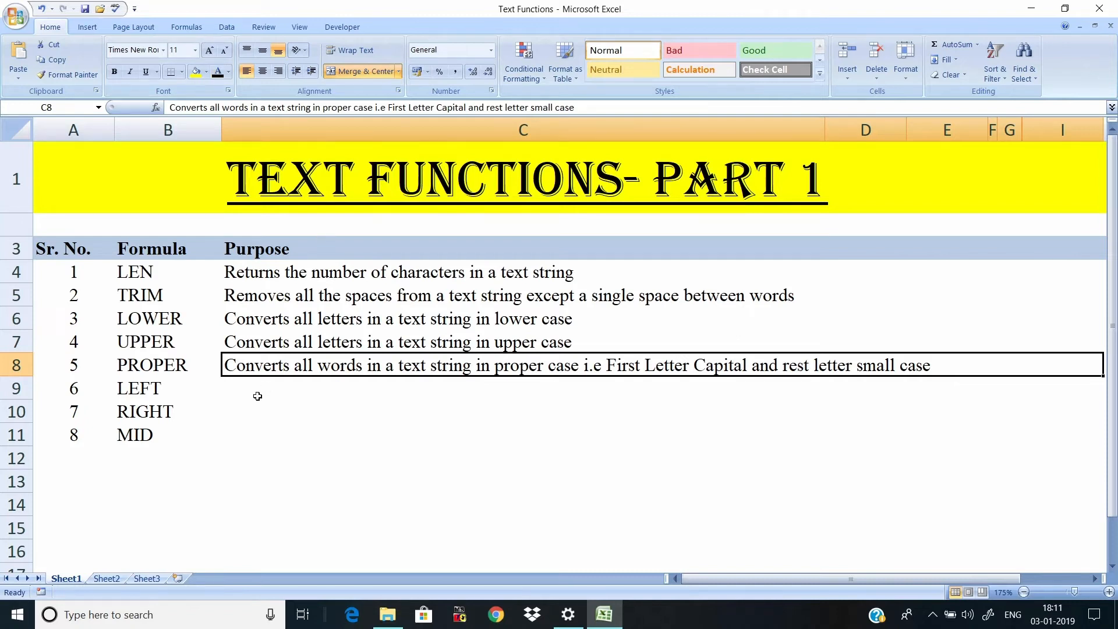
On Sheet2, enter the formula =PROPER(C5) in cell C6 to convert the upper-case text to proper case.
{"action": "left_click", "coordinate": [109, 579]}
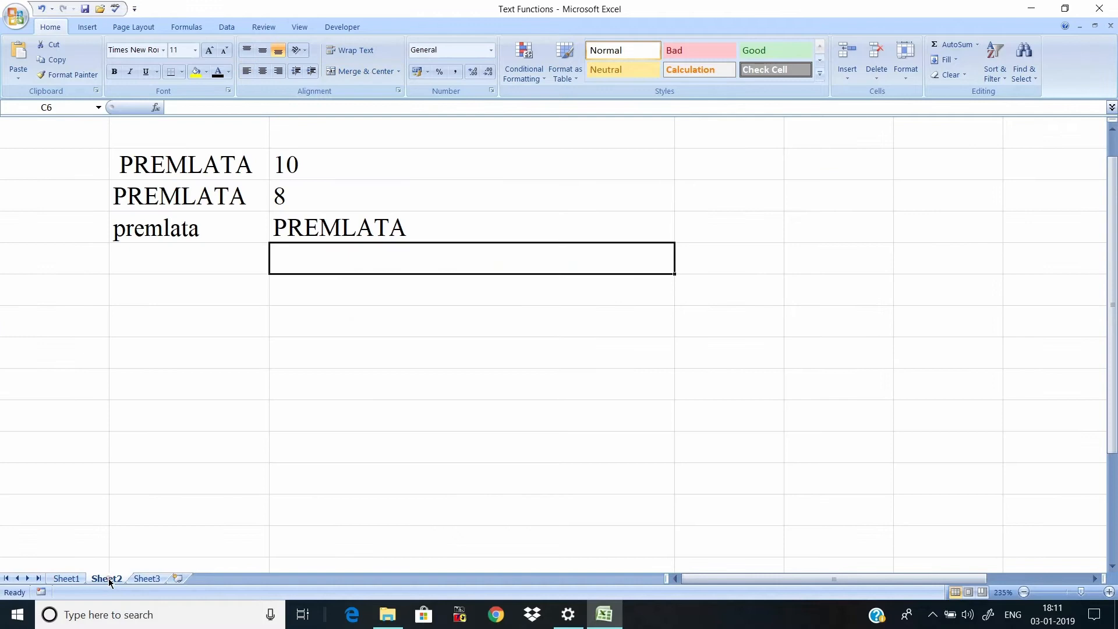
{"action": "type", "text": "="}
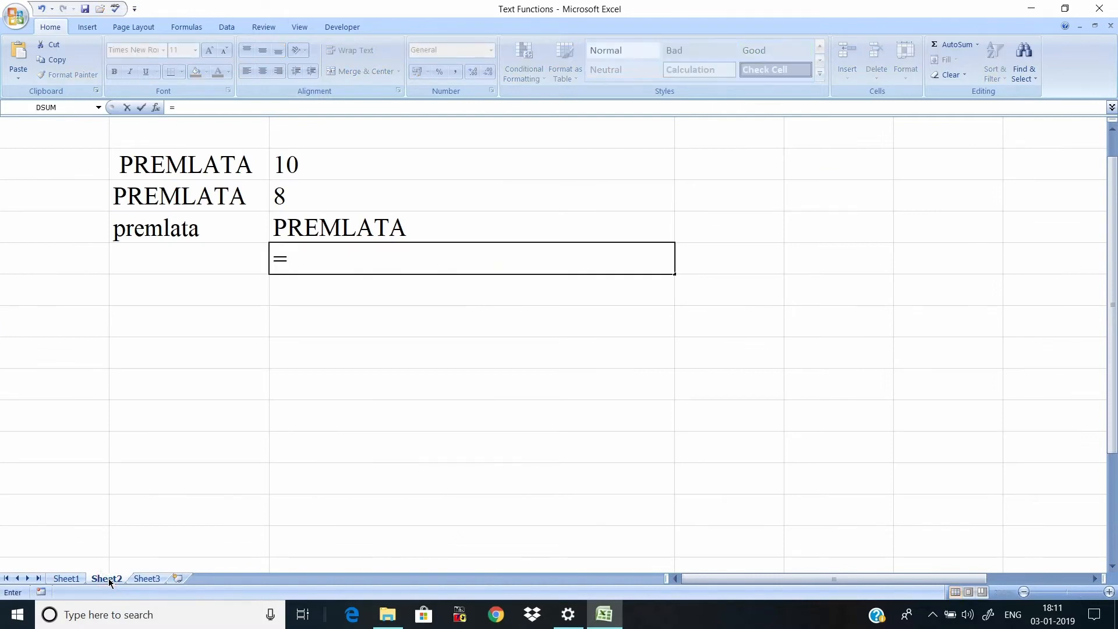
{"action": "type", "text": "proper"}
{"action": "key", "text": "Tab"}
{"action": "key", "text": "Up"}
{"action": "type", "text": ")"}
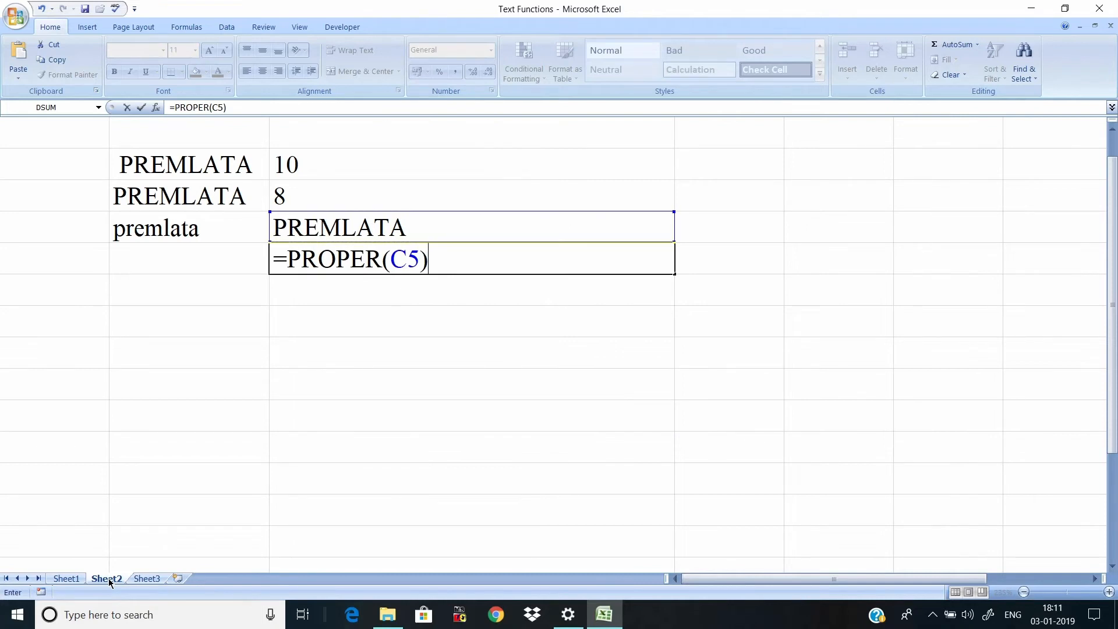
{"action": "key", "text": "Return"}
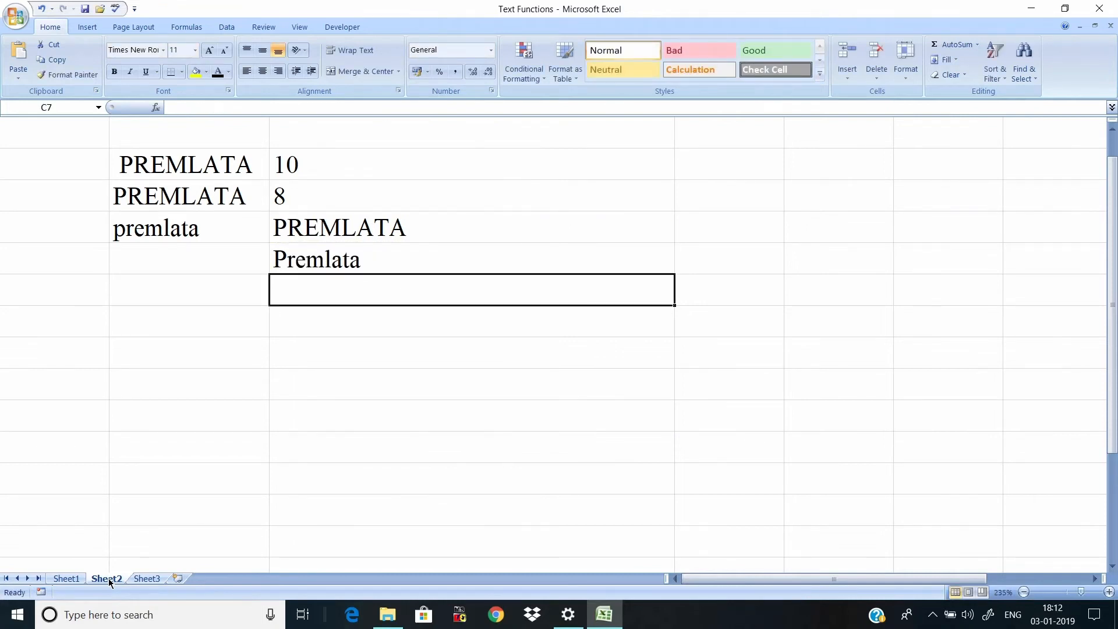
Apply the black font colour to the hidden LEFT purpose description in cell C9 of Sheet1.
{"action": "left_click", "coordinate": [69, 580]}
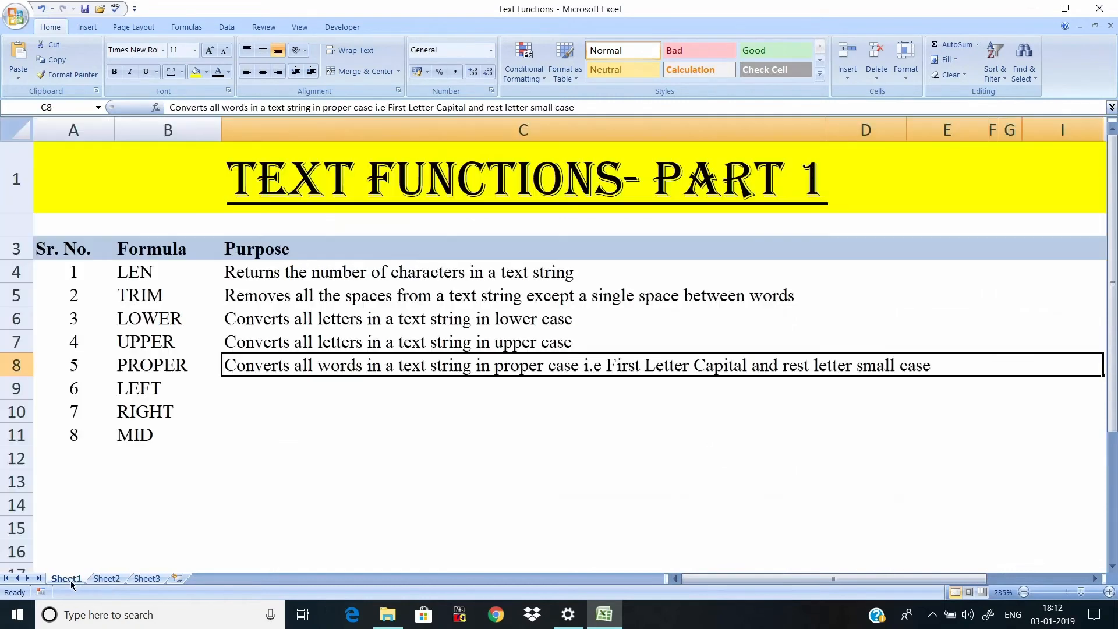
{"action": "key", "text": "Down"}
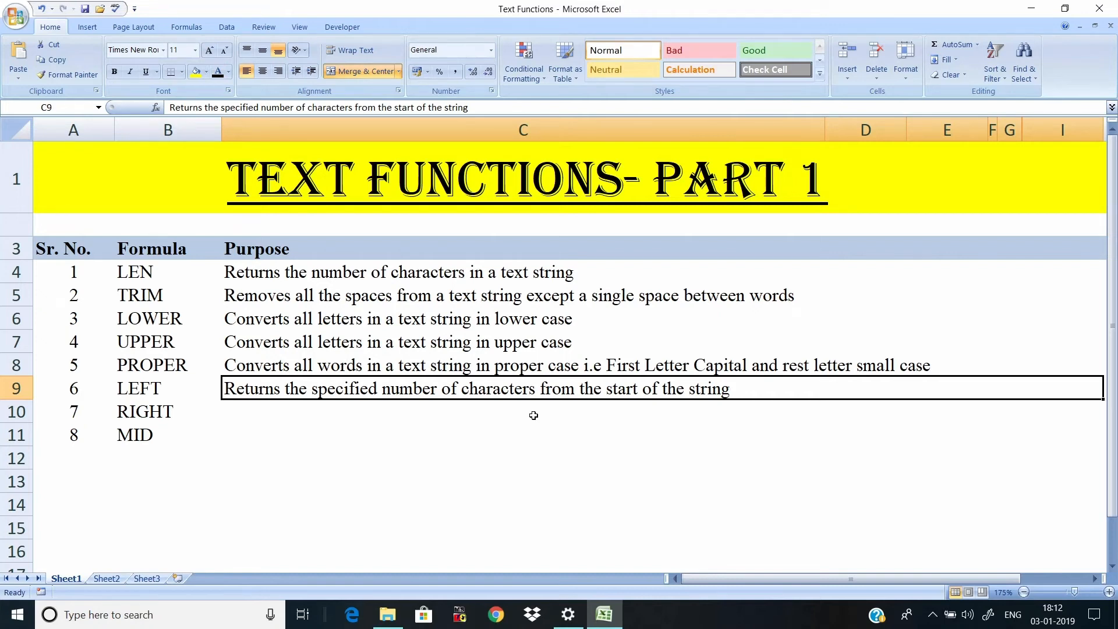
On Sheet2, enter the formula =LEFT(C6,4) in cell C7 to extract the first four characters, and compare it with the source cell.
{"action": "left_click", "coordinate": [116, 580]}
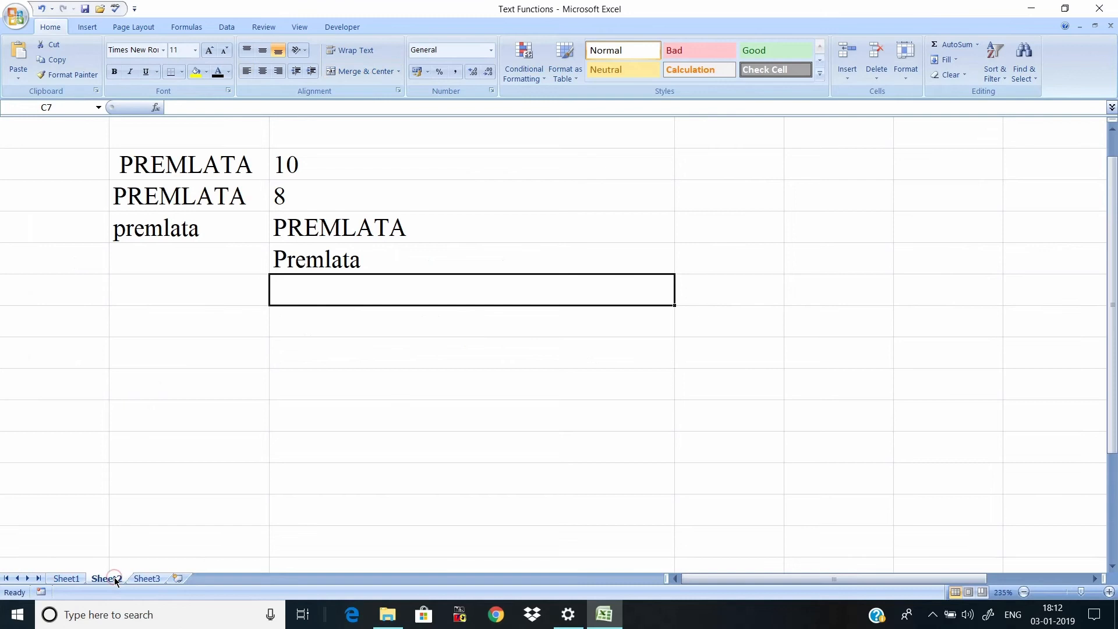
{"action": "key", "text": "Up"}
{"action": "key", "text": "Down"}
{"action": "type", "text": "="}
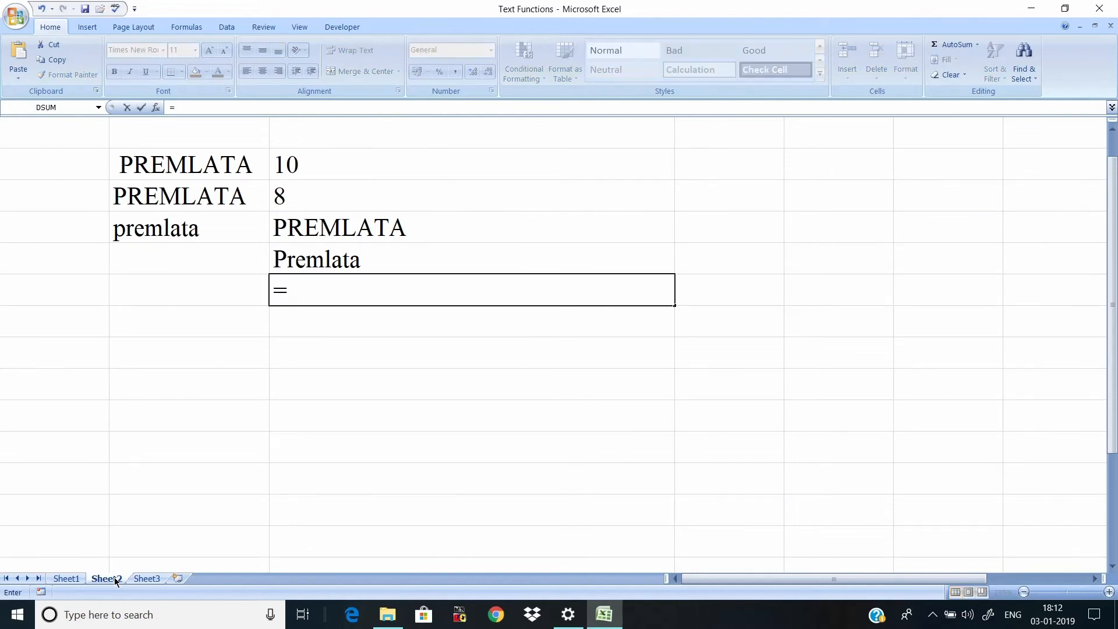
{"action": "type", "text": "left"}
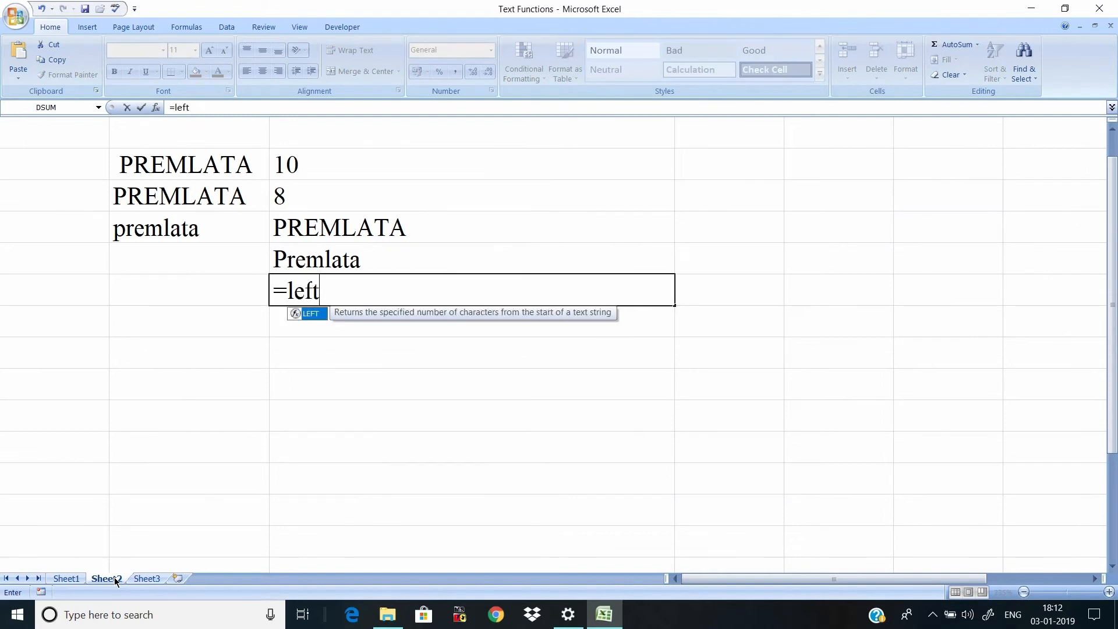
{"action": "key", "text": "Tab"}
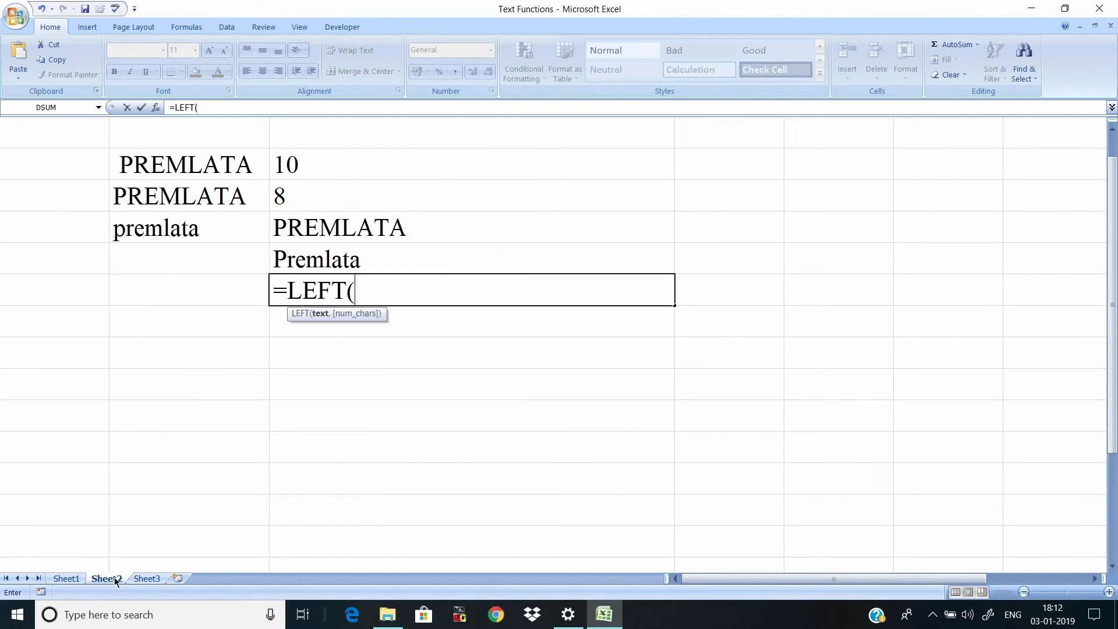
{"action": "key", "text": "Up"}
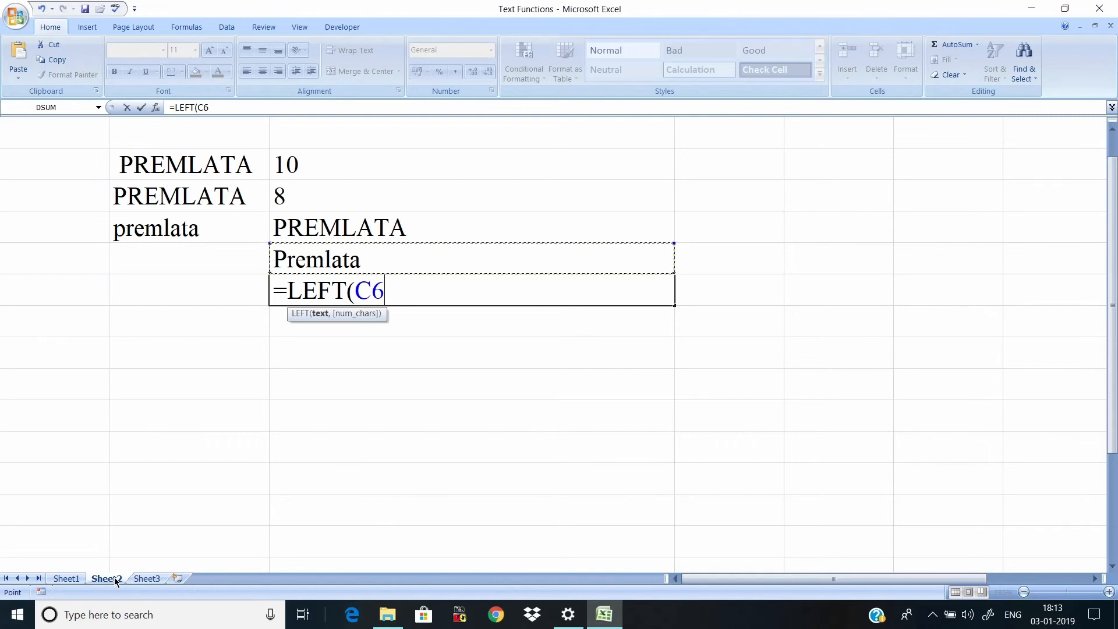
{"action": "type", "text": ","}
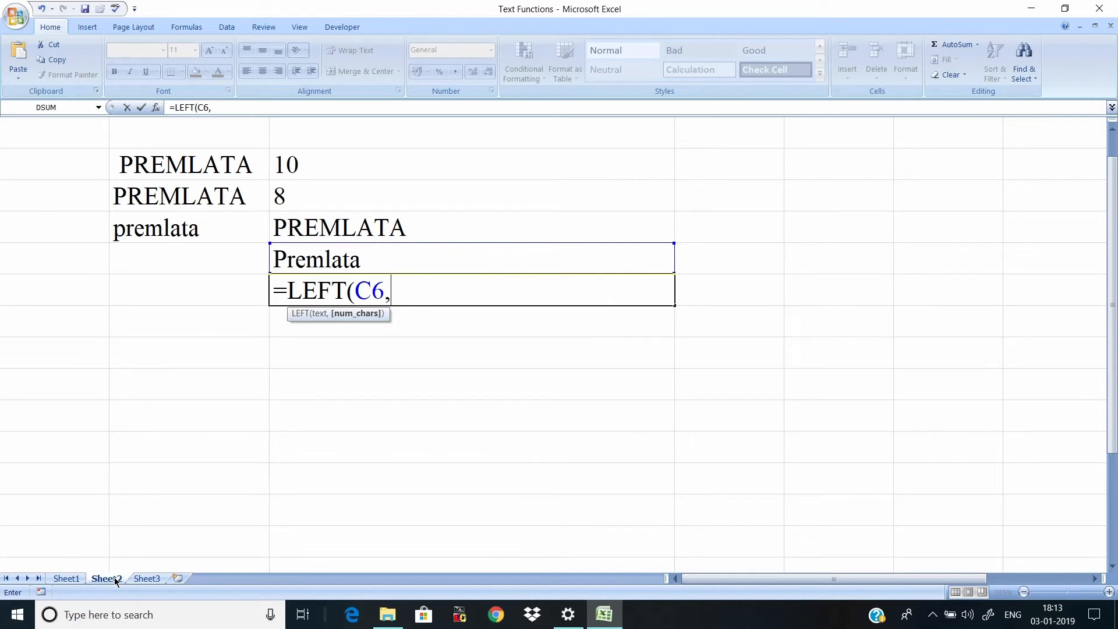
{"action": "type", "text": "4)"}
{"action": "key", "text": "Return"}
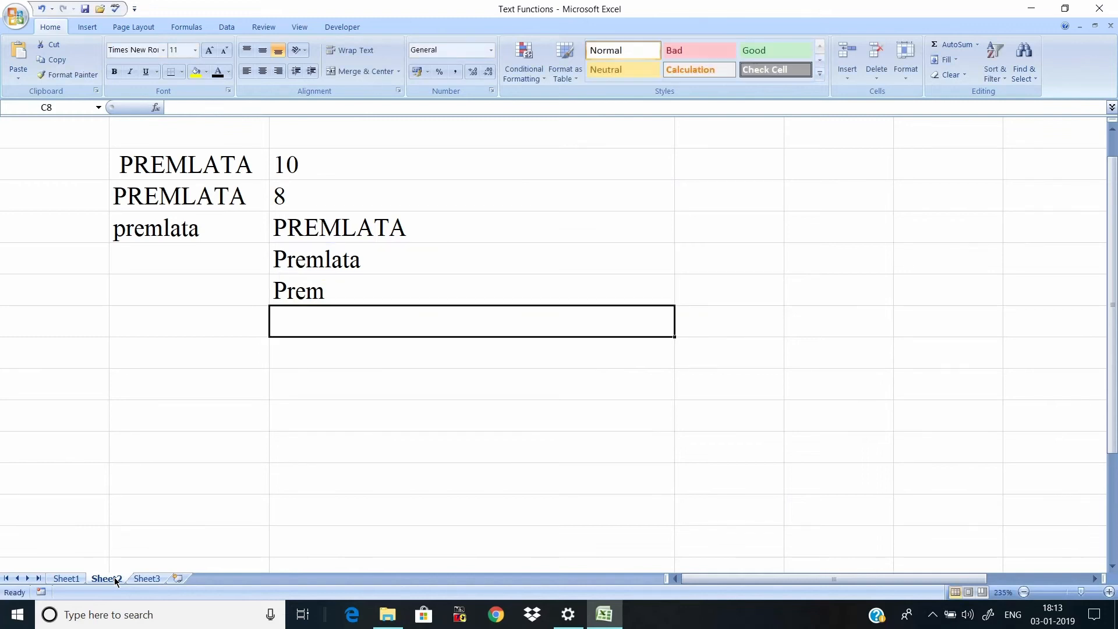
{"action": "key", "text": "Up"}
{"action": "key", "text": "Up"}
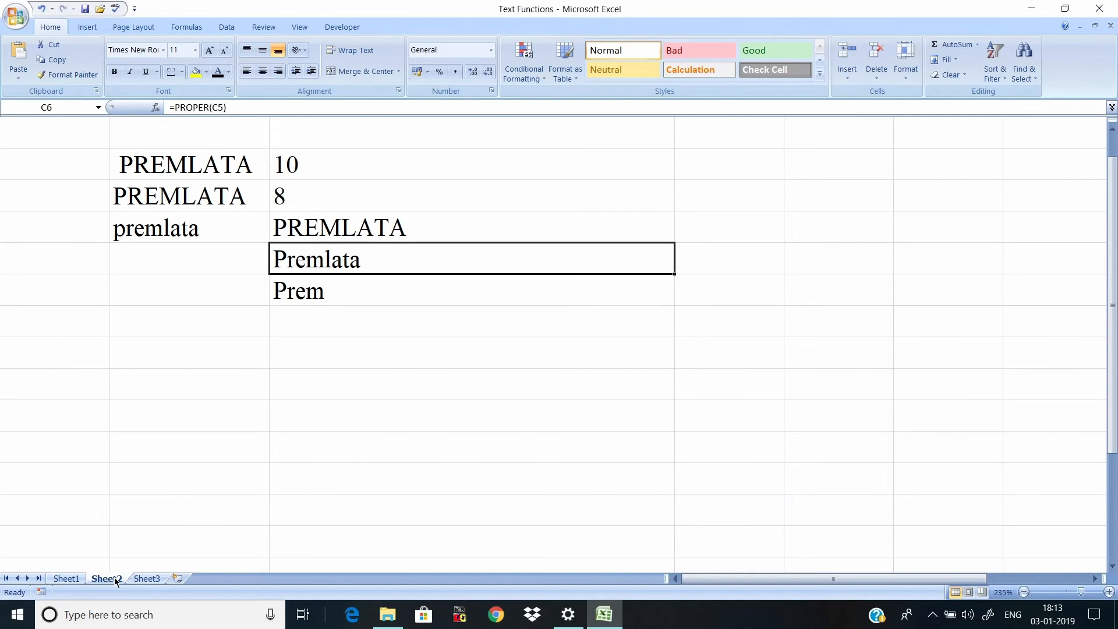
{"action": "key", "text": "Down"}
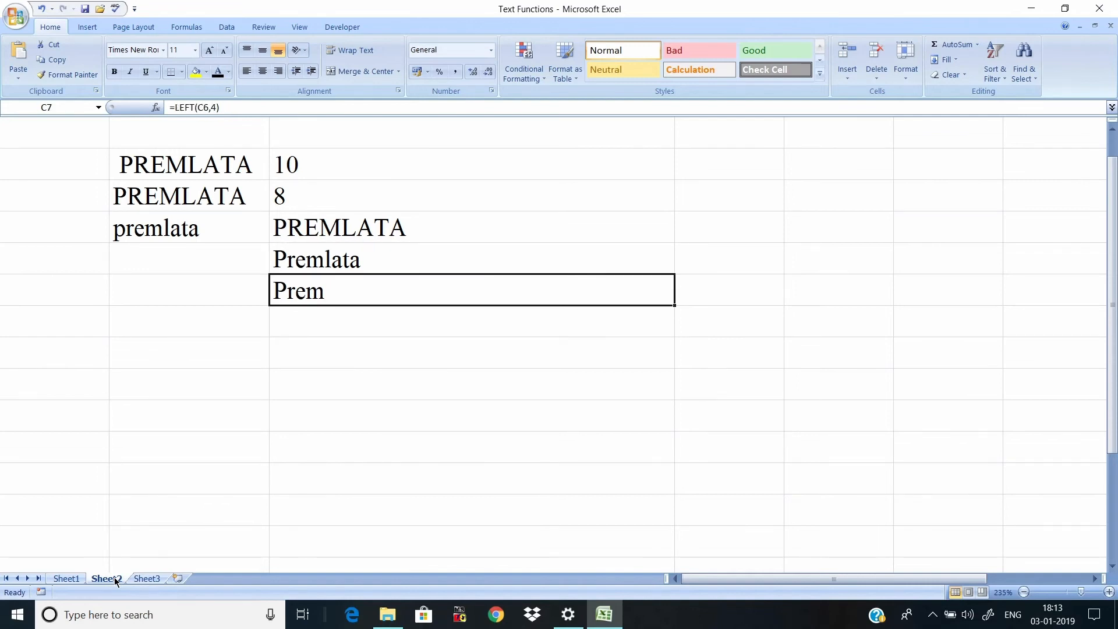
{"action": "key", "text": "Down"}
Apply the black font colour to the hidden RIGHT purpose description in cell C10 of Sheet1.
{"action": "left_click", "coordinate": [77, 578]}
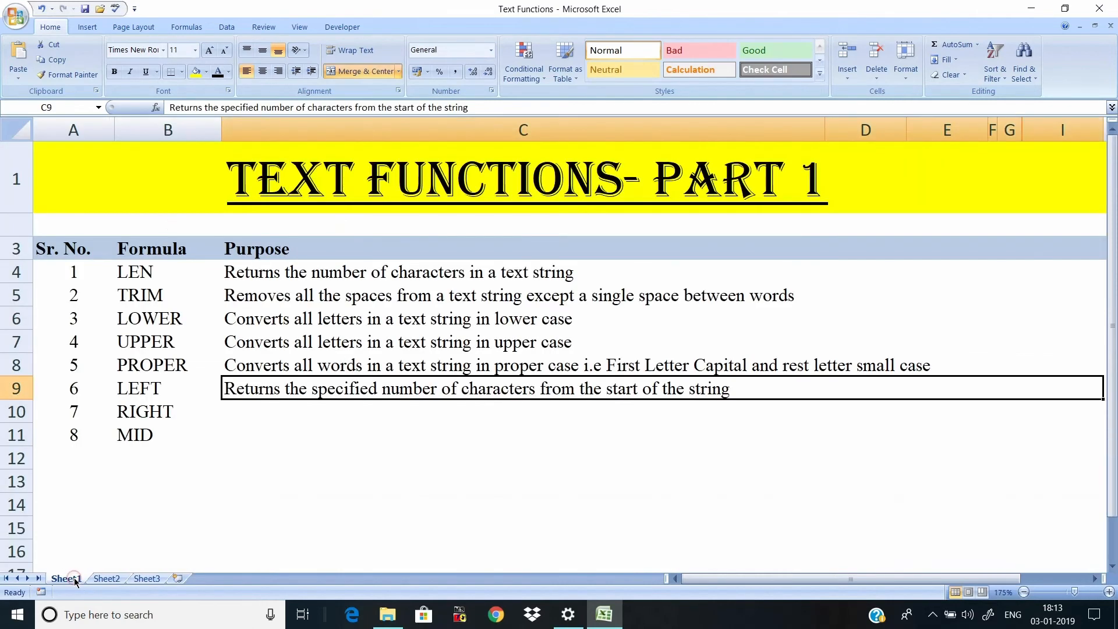
{"action": "key", "text": "Down"}
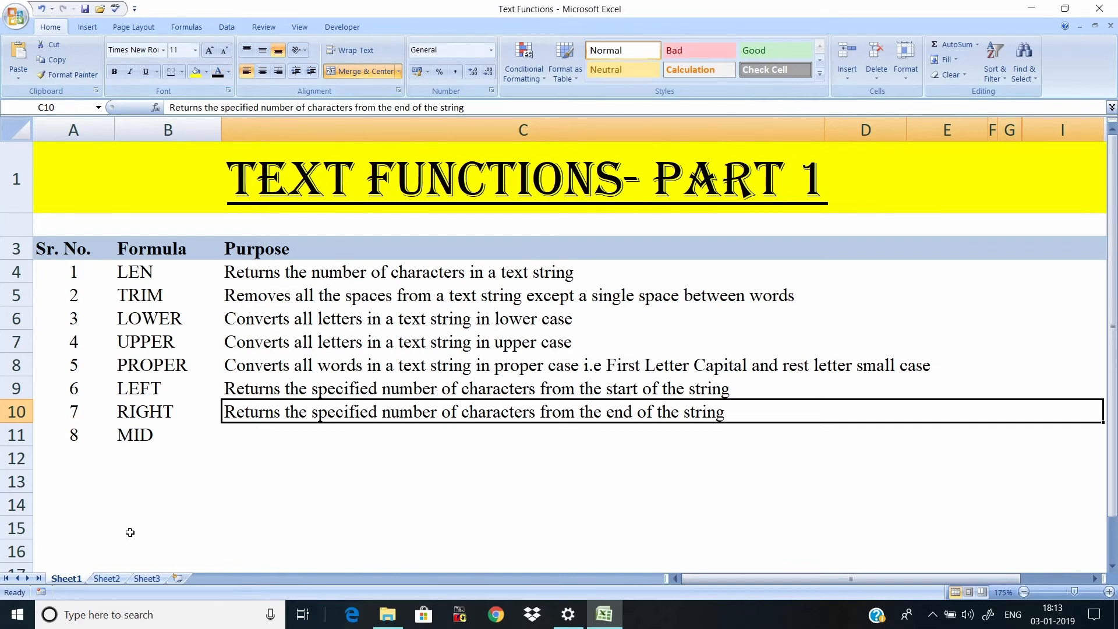
On Sheet2, enter the formula =RIGHT(C6,4) in cell C8 to extract the last four characters, and review the cell.
{"action": "left_click", "coordinate": [106, 578]}
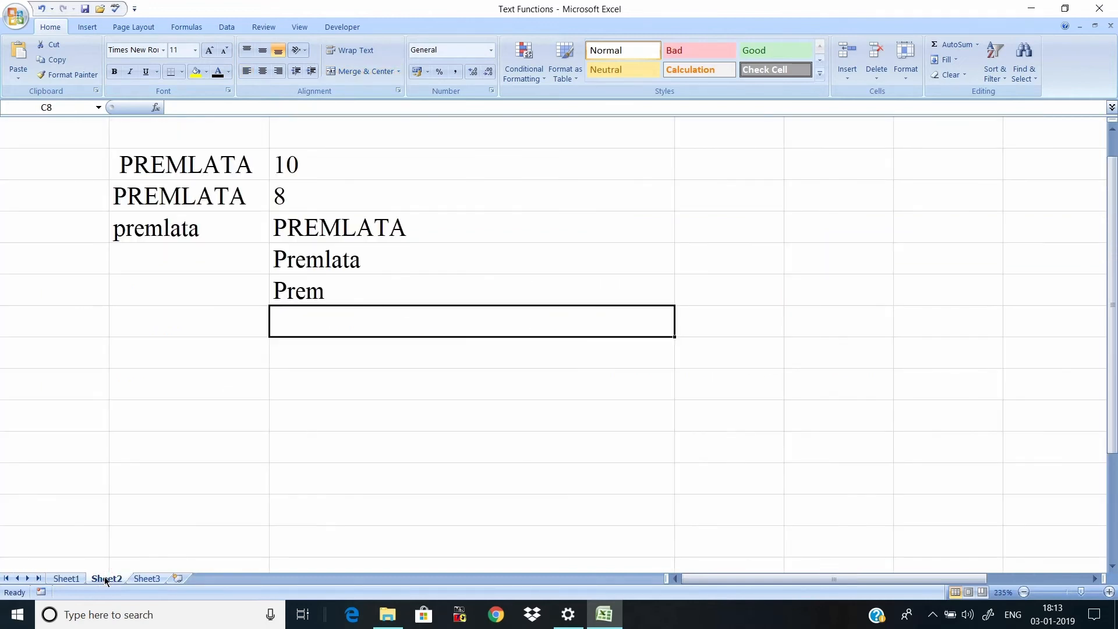
{"action": "type", "text": "=r"}
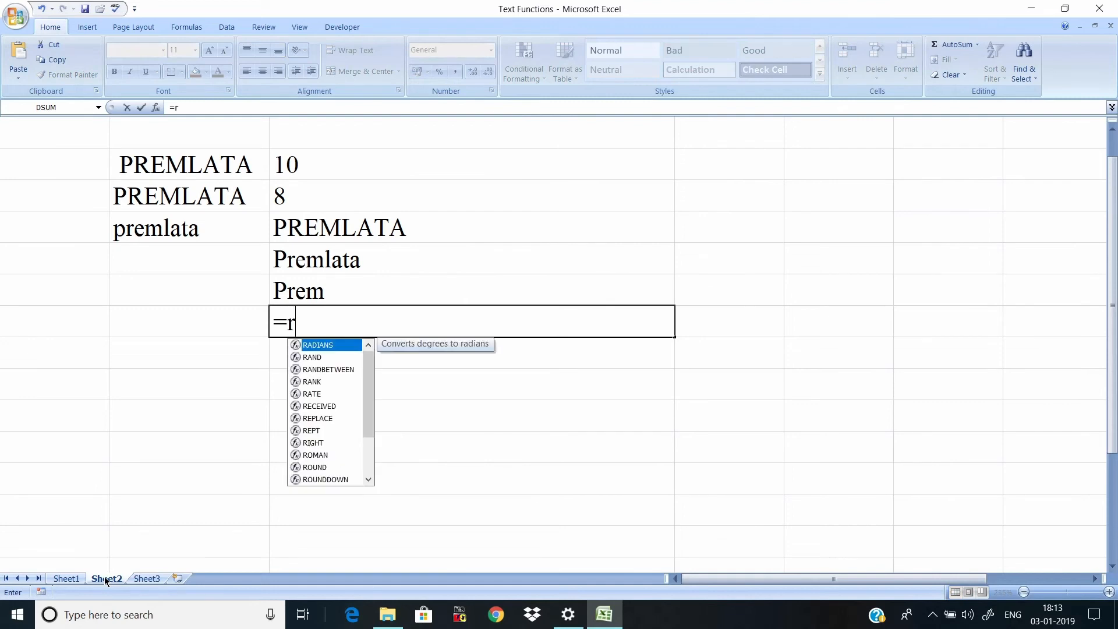
{"action": "type", "text": "ight"}
{"action": "key", "text": "Tab"}
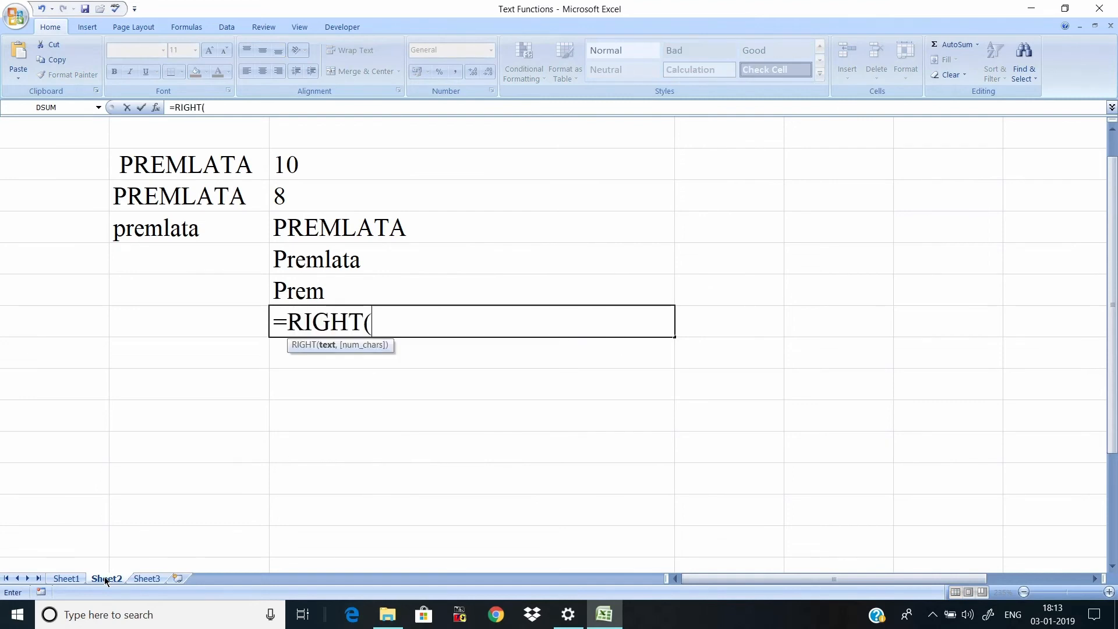
{"action": "key", "text": "Up"}
{"action": "key", "text": "Up"}
{"action": "key", "text": "Up"}
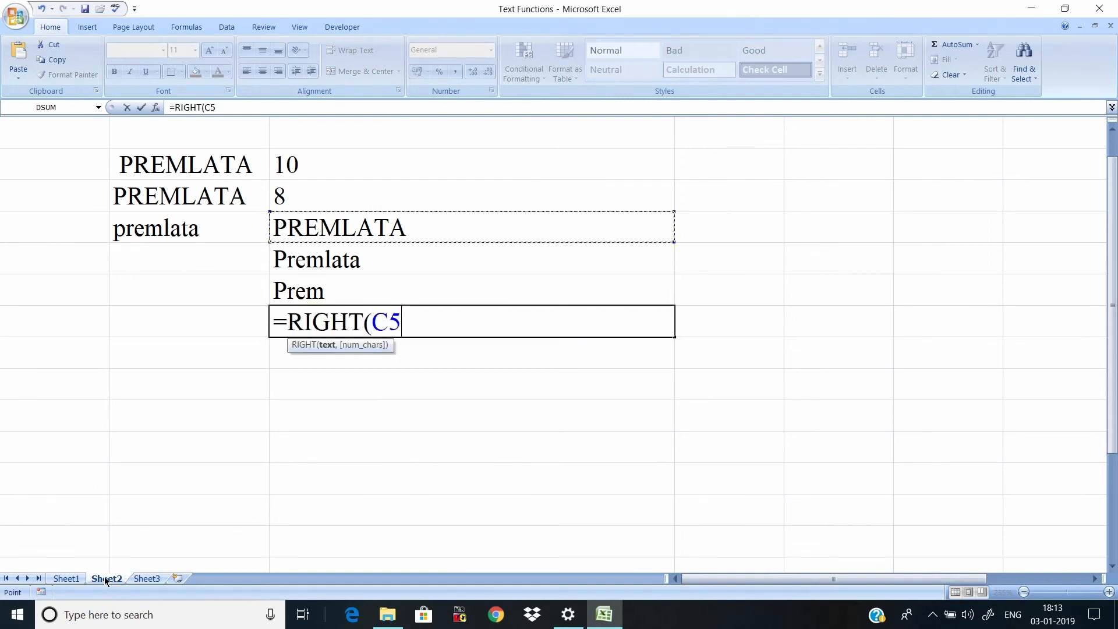
{"action": "key", "text": "Down"}
{"action": "type", "text": ",4"}
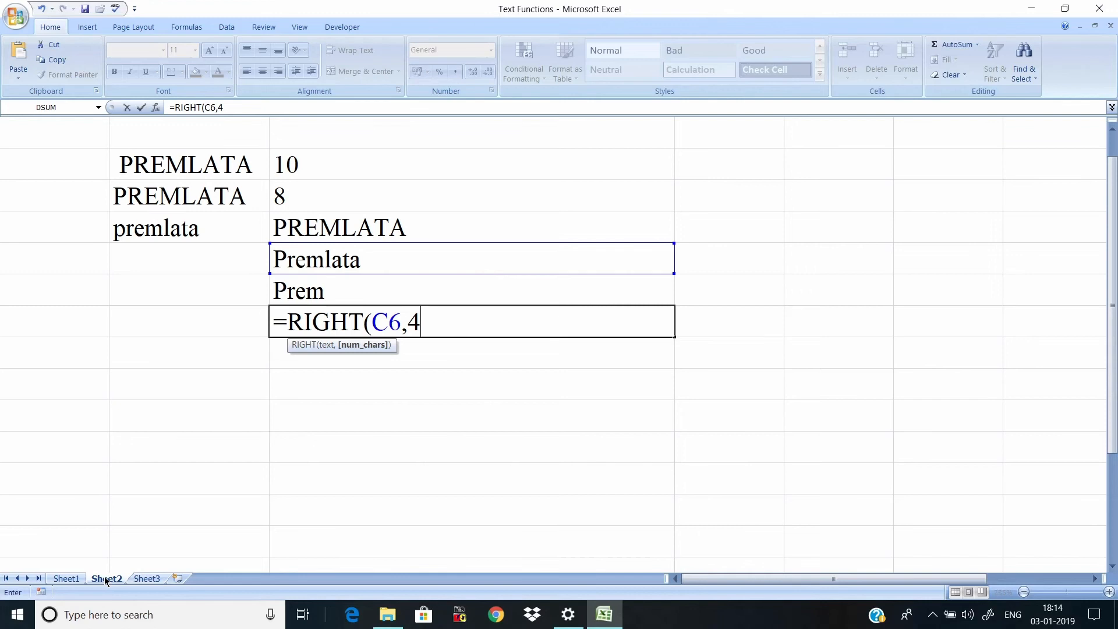
{"action": "type", "text": ")"}
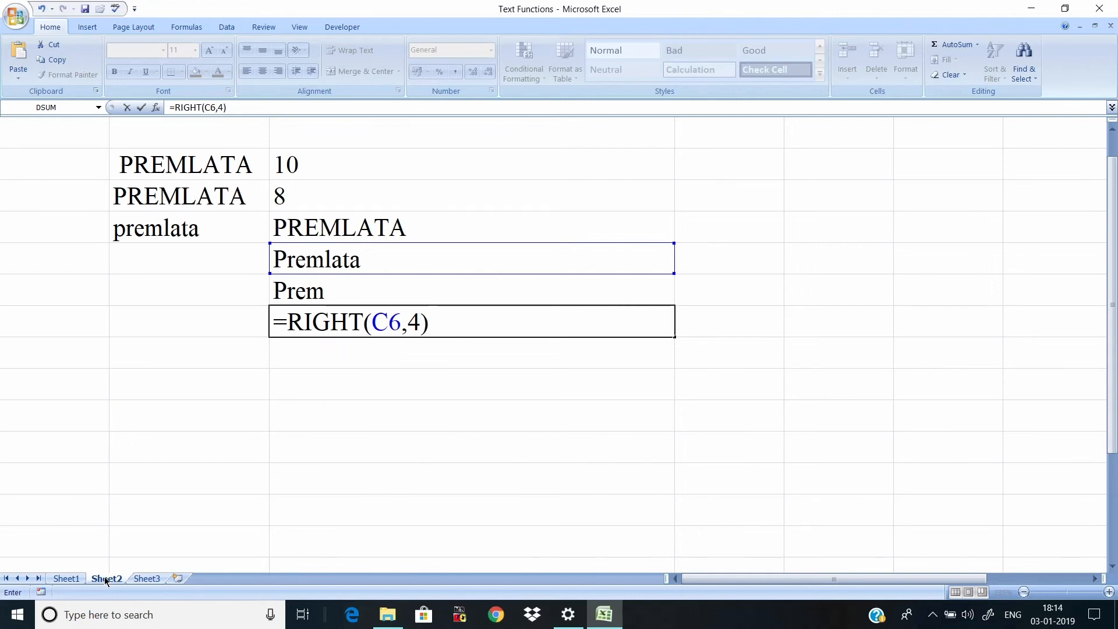
{"action": "key", "text": "Return"}
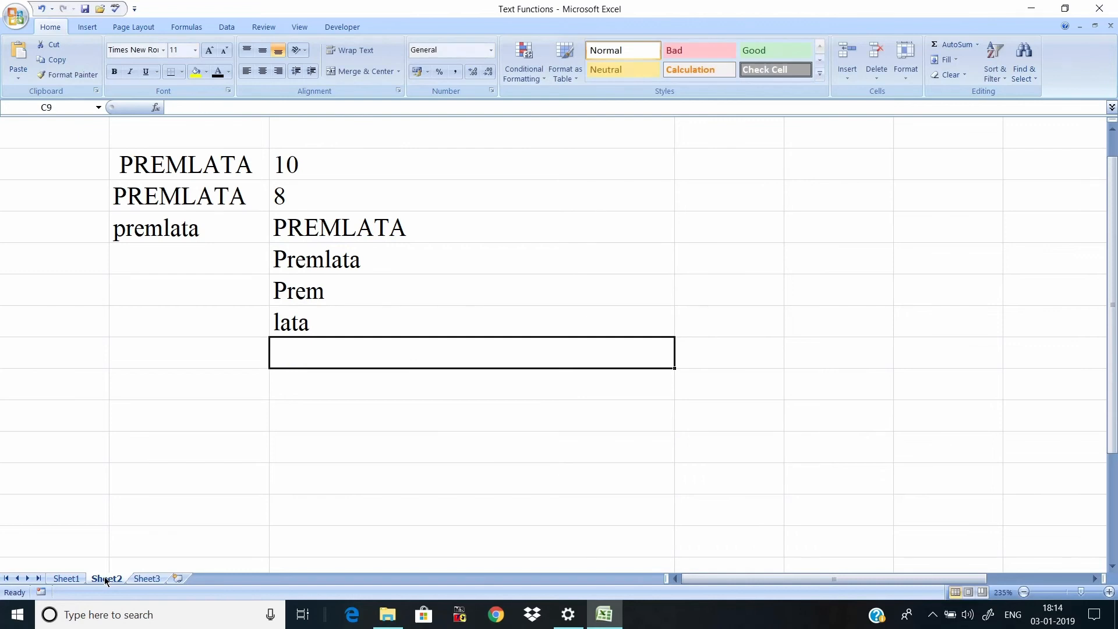
{"action": "key", "text": "Up"}
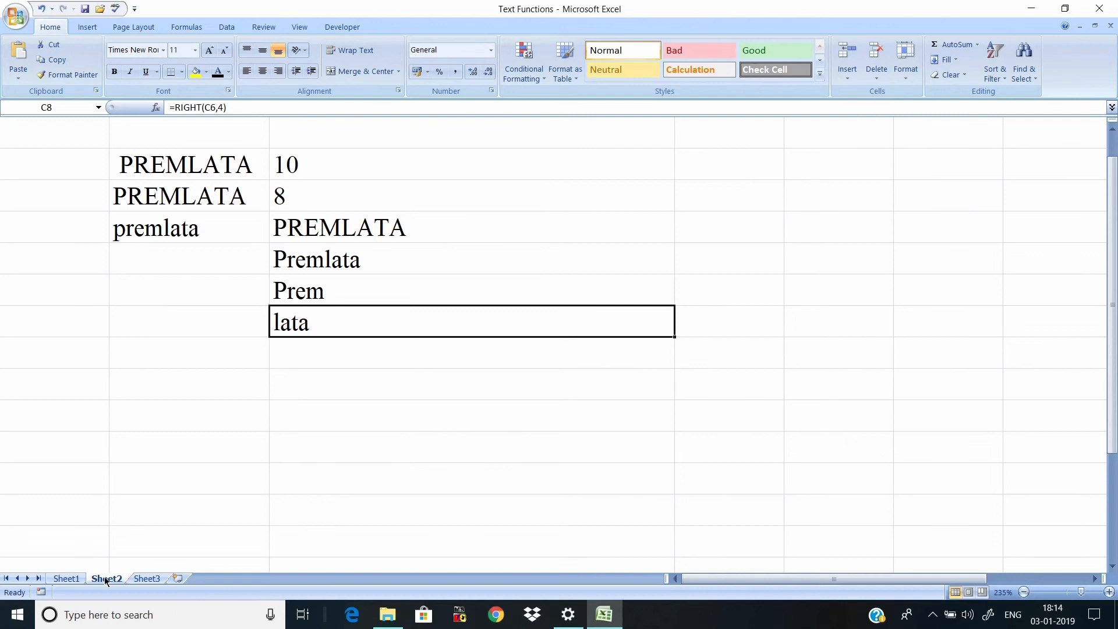
{"action": "key", "text": "Down"}
Apply the black font colour to the hidden MID purpose description in cell C11 of Sheet1.
{"action": "left_click", "coordinate": [78, 583]}
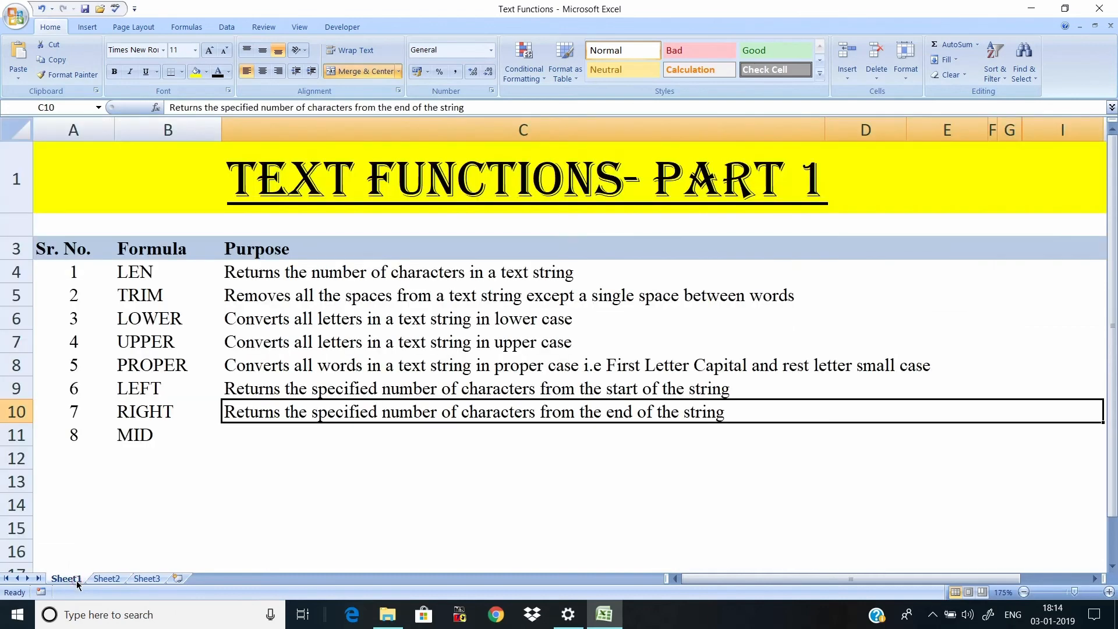
{"action": "key", "text": "Down"}
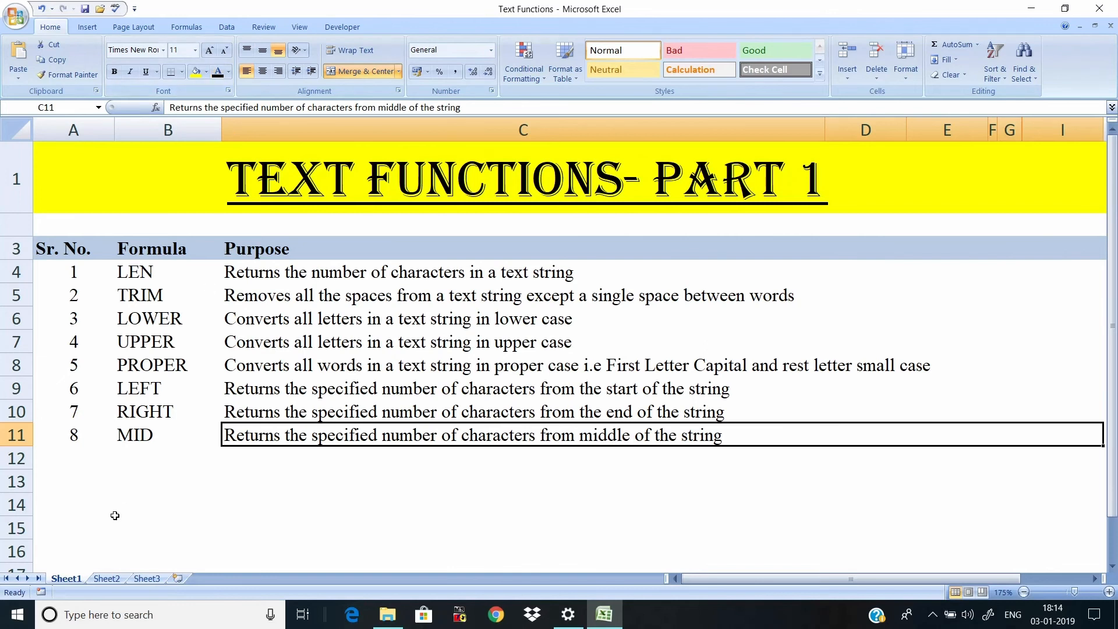
On Sheet2, enter the formula =MID(C6,4,3) in cell C9 to extract three characters starting from the fourth.
{"action": "left_click", "coordinate": [111, 580]}
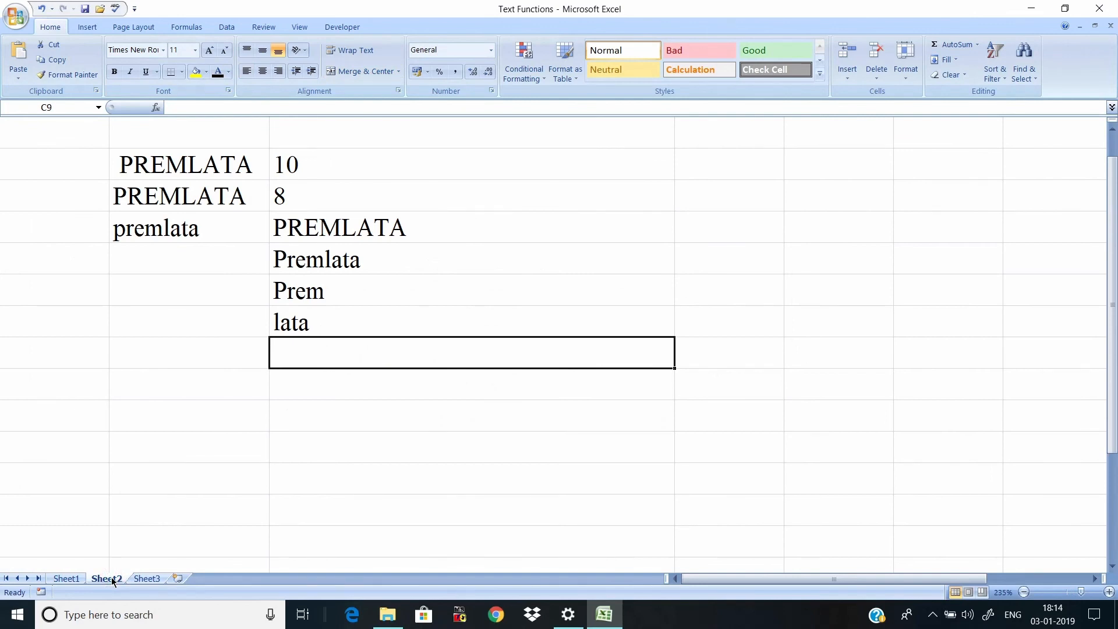
{"action": "type", "text": "=mid"}
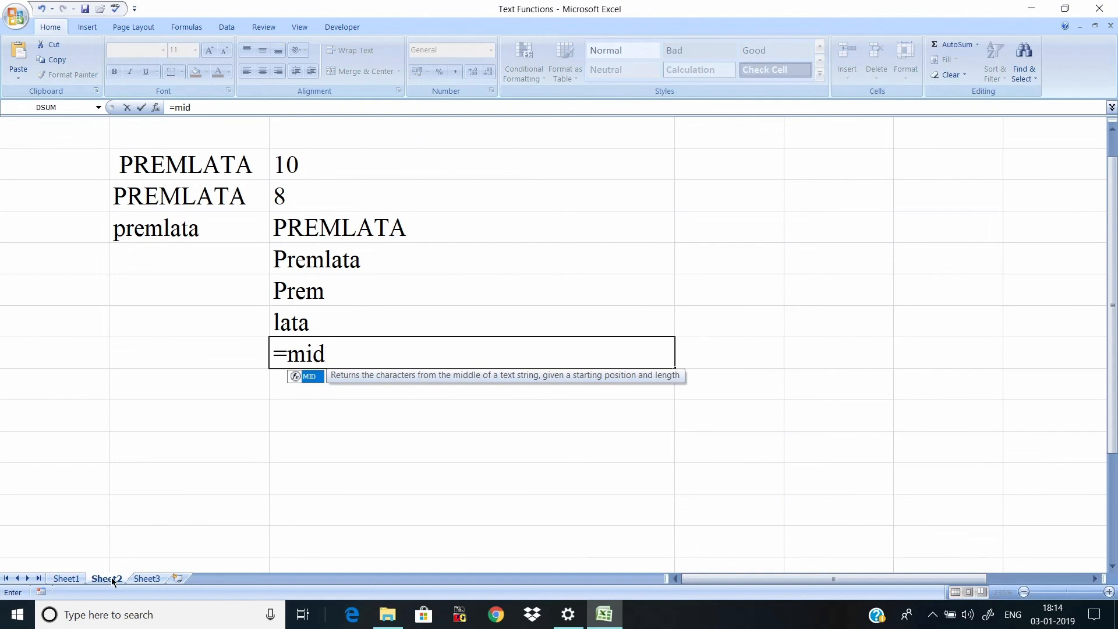
{"action": "key", "text": "Tab"}
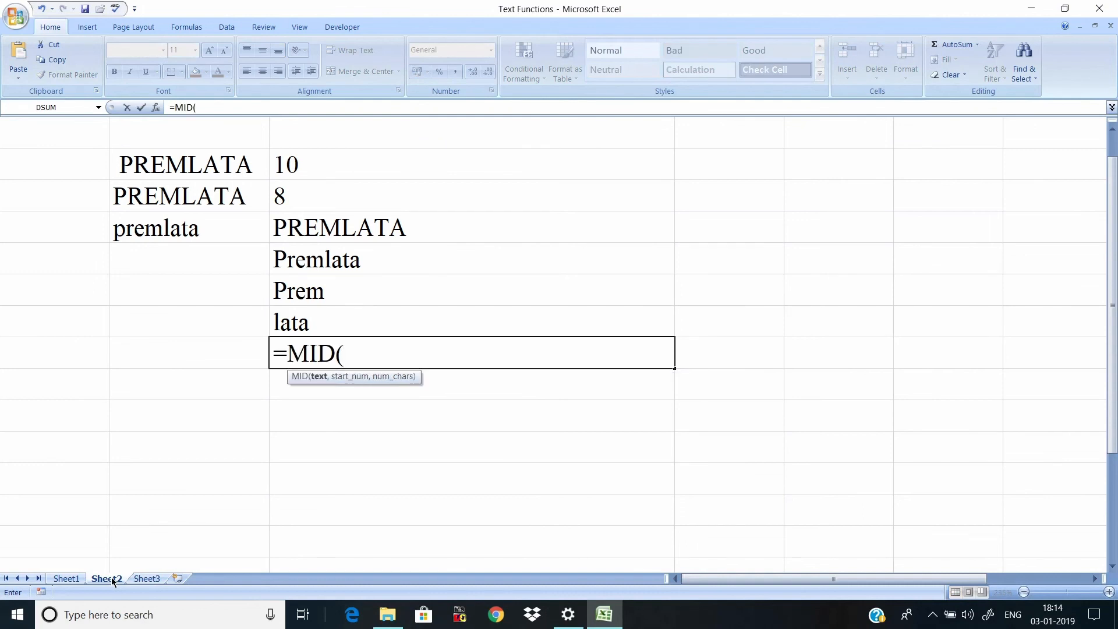
{"action": "key", "text": "Up"}
{"action": "key", "text": "Up"}
{"action": "key", "text": "Up"}
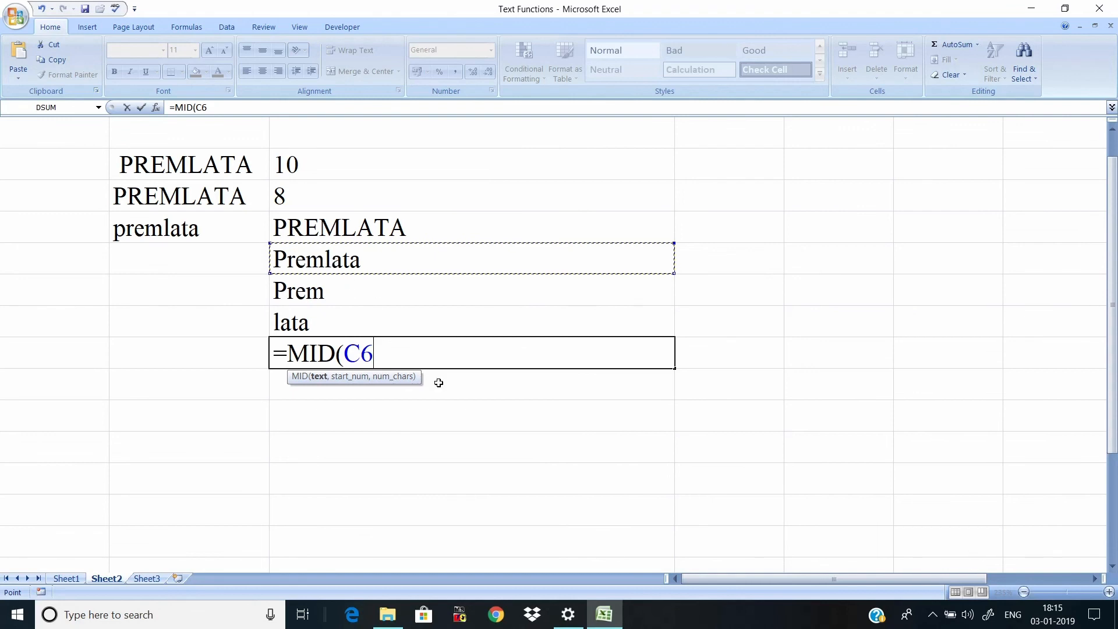
{"action": "type", "text": ",4"}
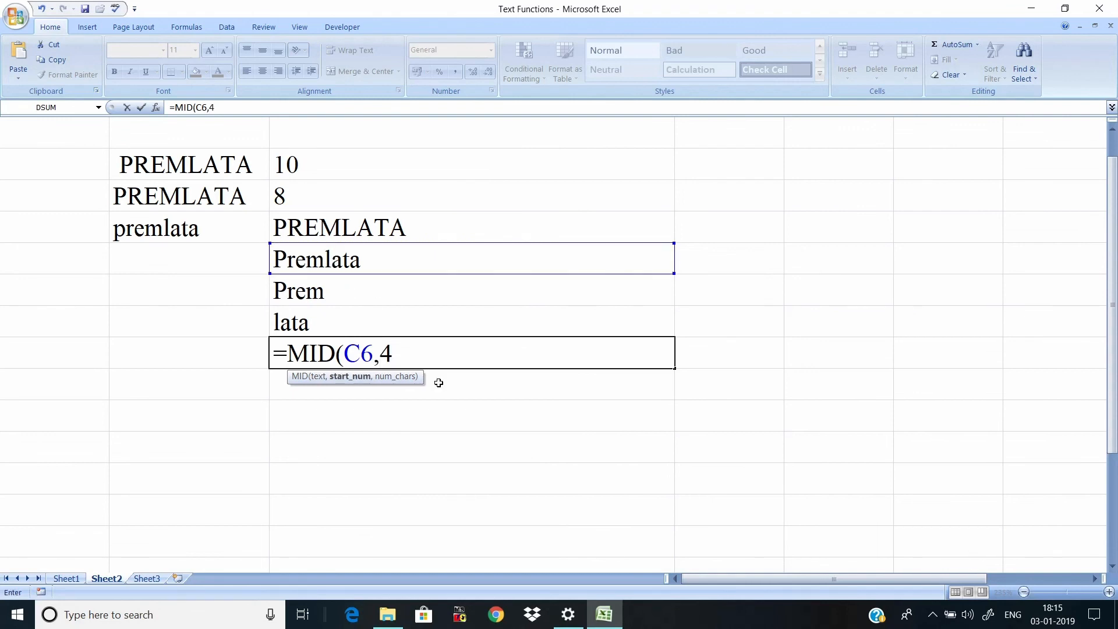
{"action": "type", "text": ",3"}
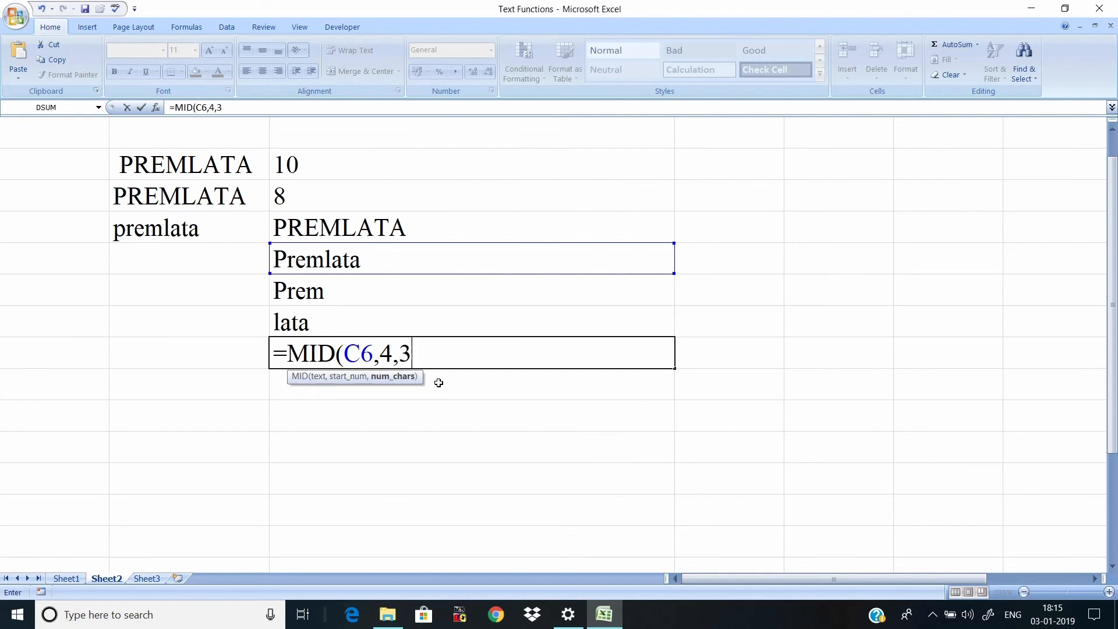
{"action": "type", "text": ")"}
{"action": "key", "text": "Return"}
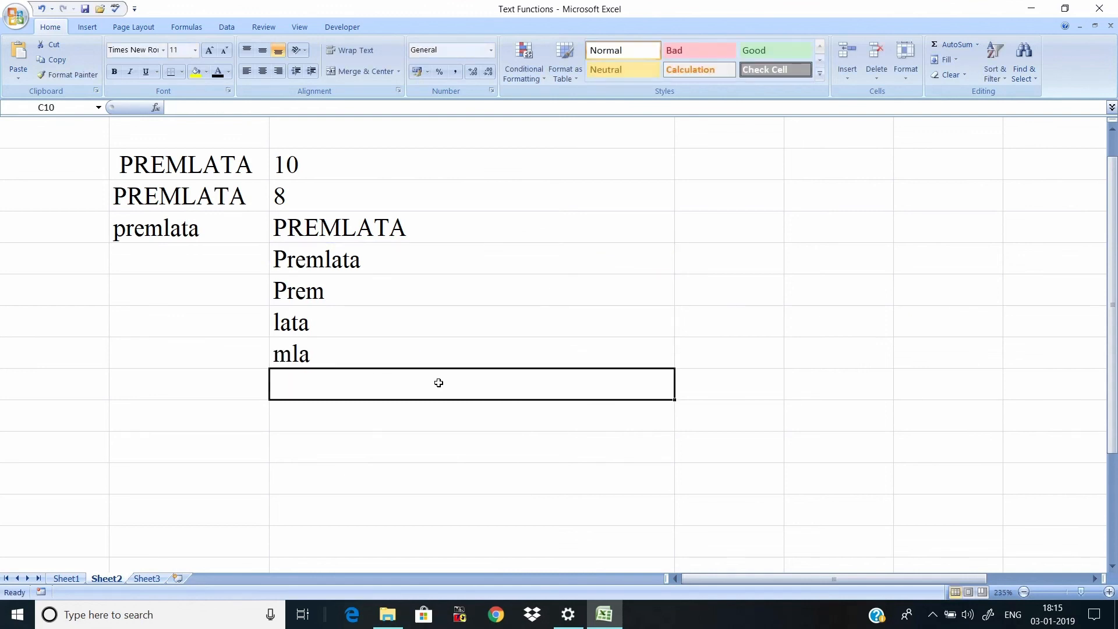